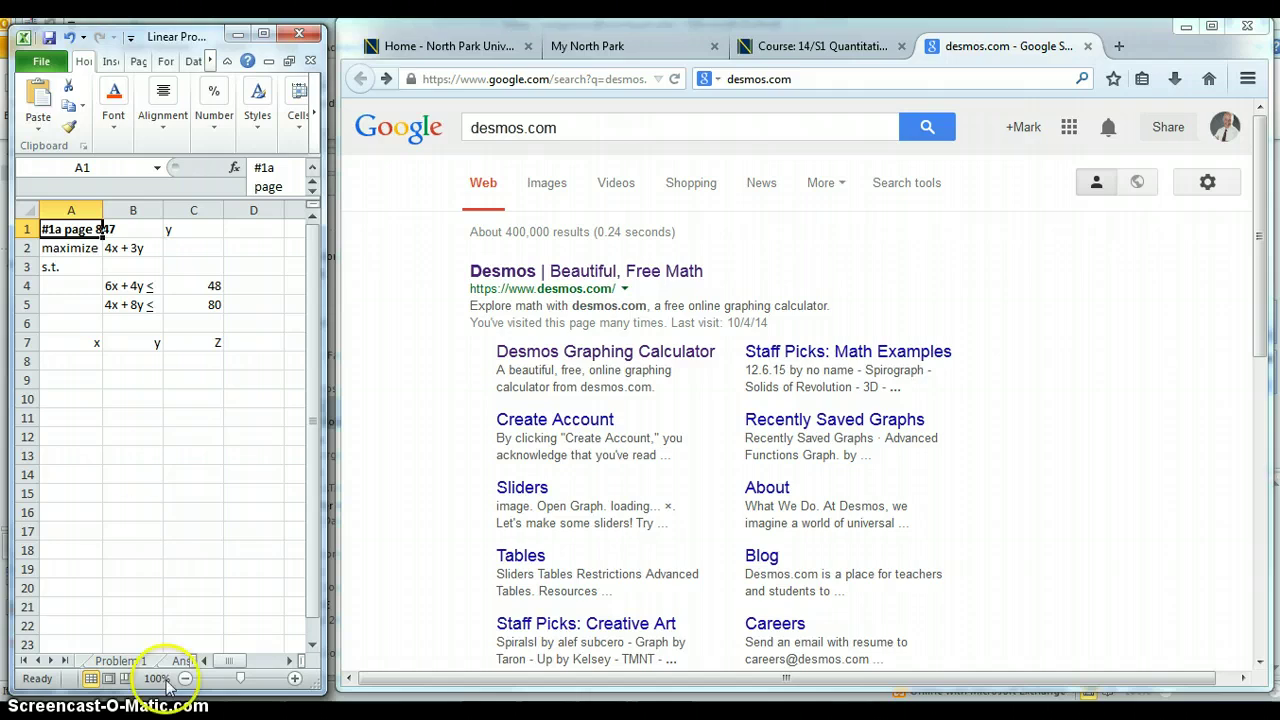
- Open Desmos from the search results and start a new blank graph
{"action": "left_click", "coordinate": [90, 250]}
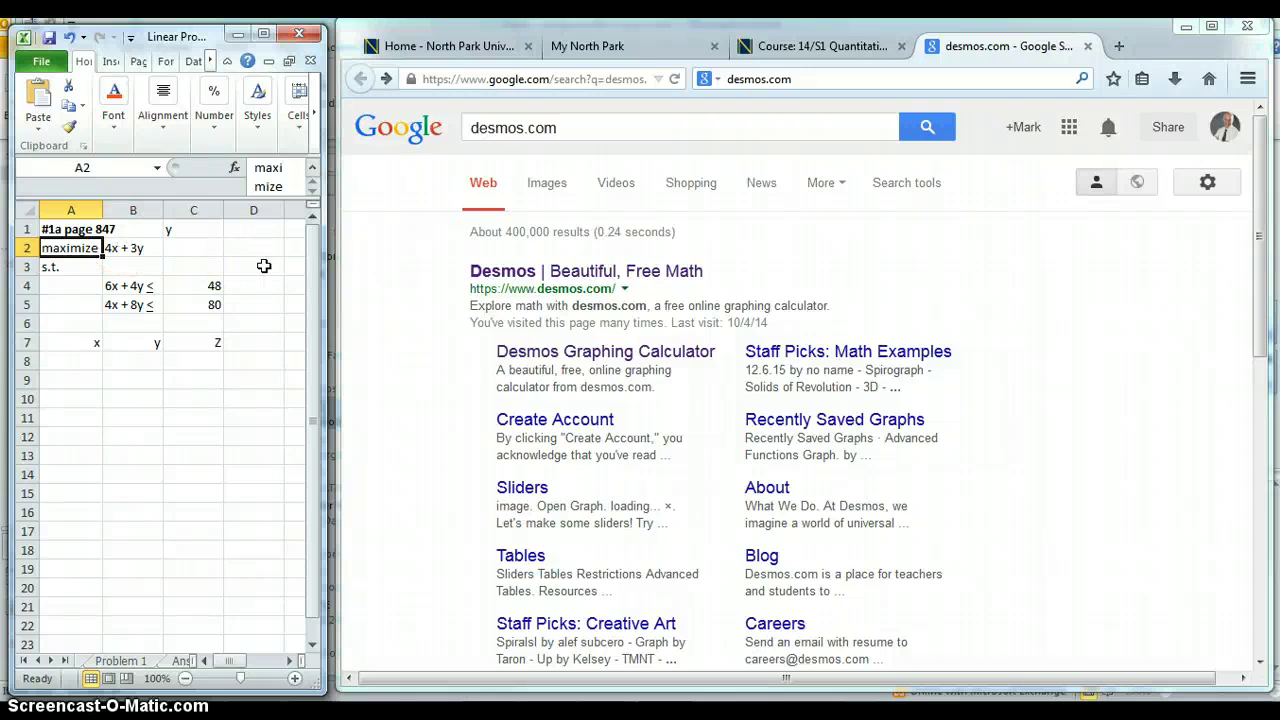
{"action": "left_click", "coordinate": [577, 273]}
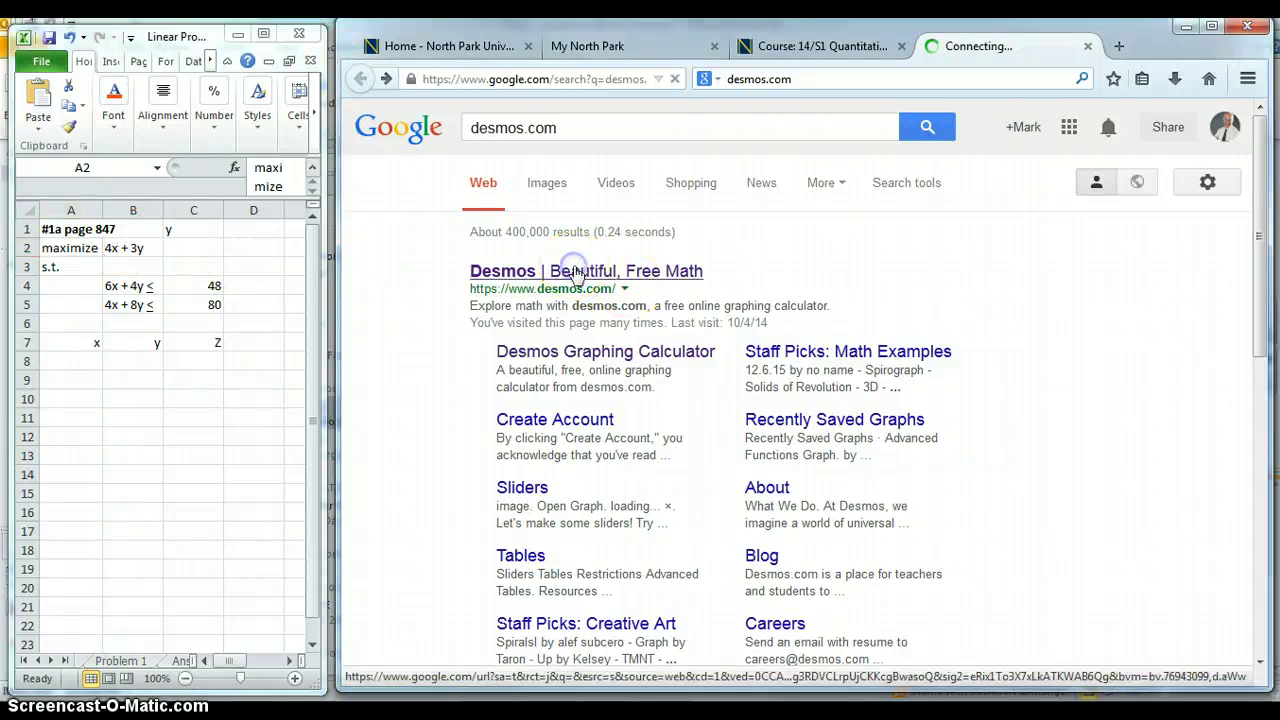
{"action": "left_click", "coordinate": [905, 257]}
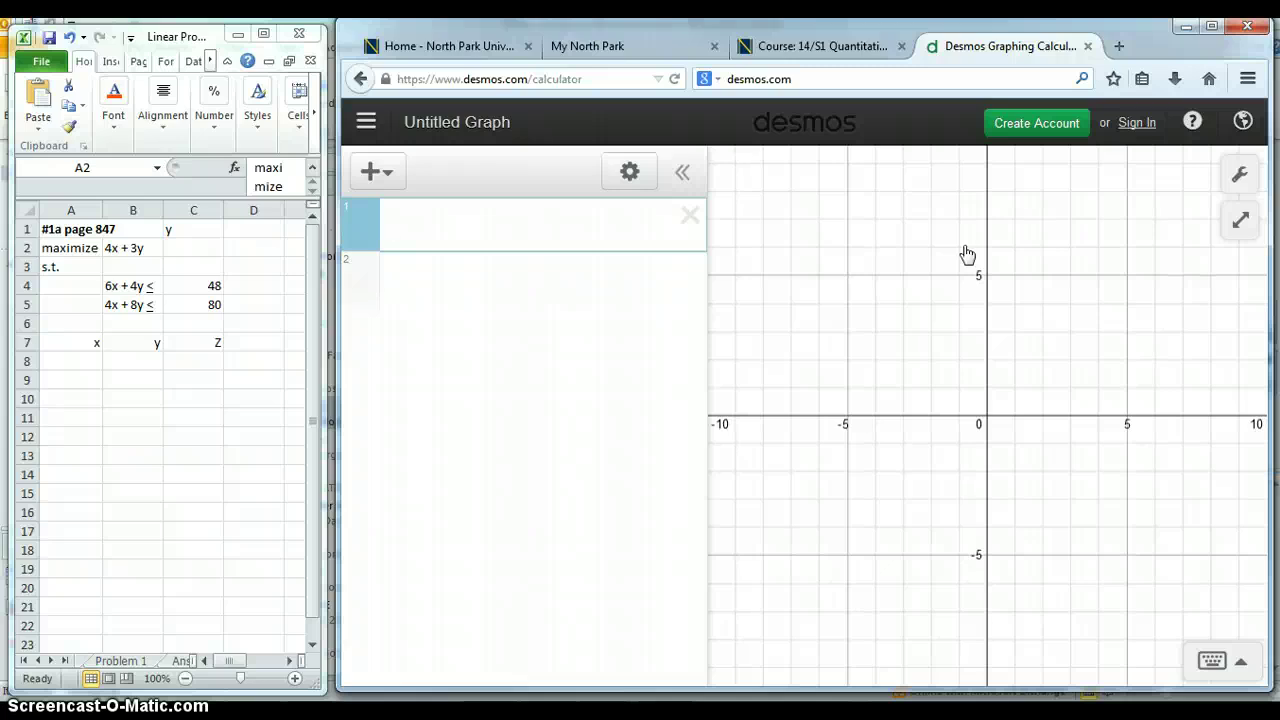
- Enter 6x+4y≤48 and shift the view to show the first quadrant
{"action": "type", "text": "6x"}
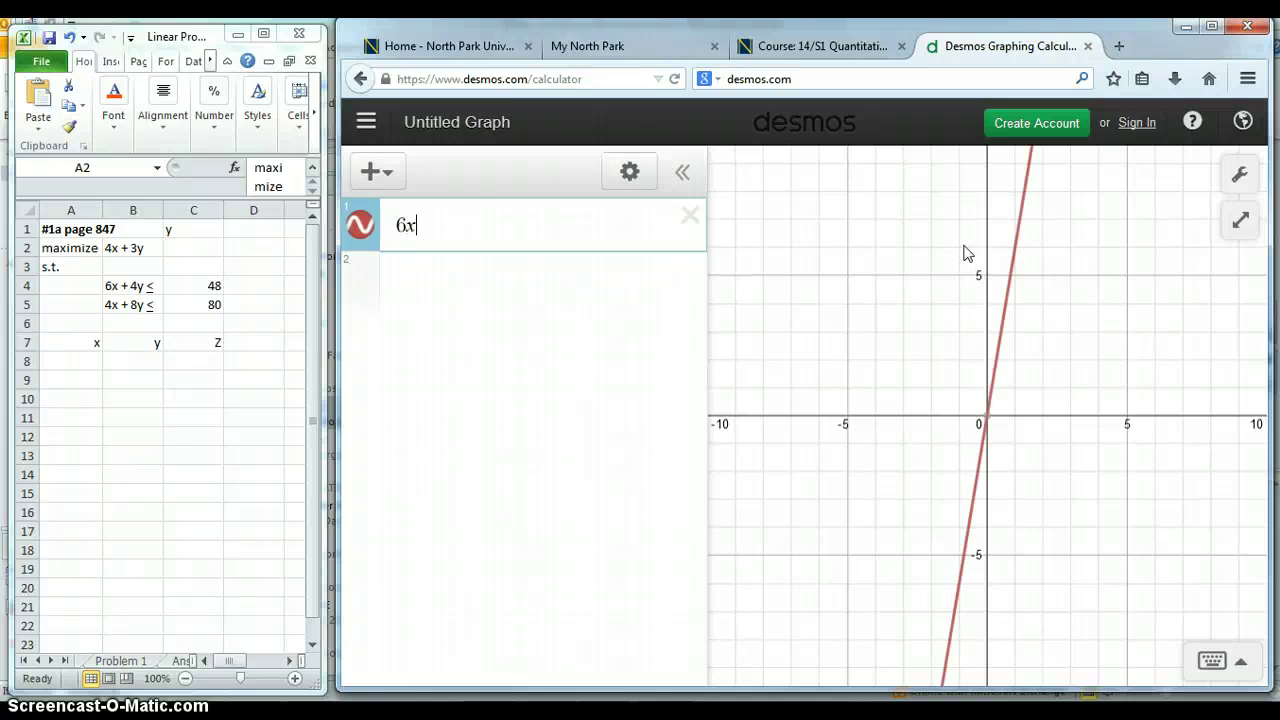
{"action": "type", "text": "+"}
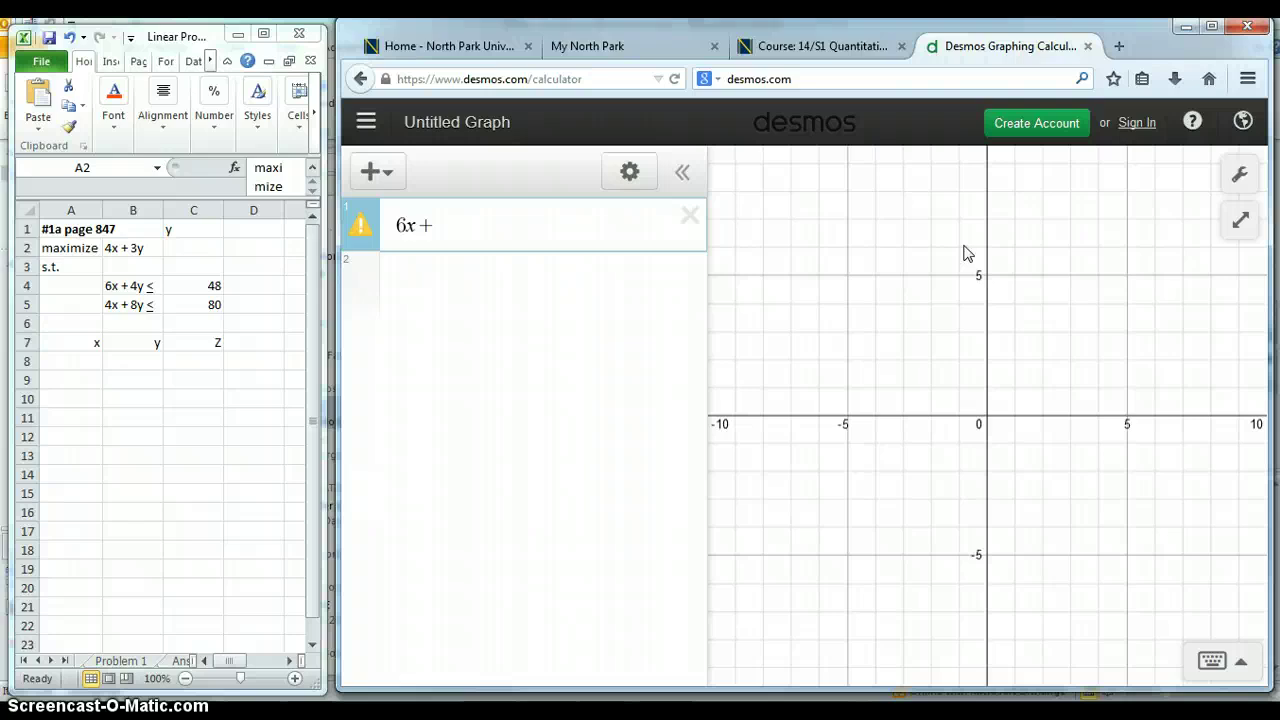
{"action": "type", "text": " 4y"}
{"action": "type", "text": "<"}
{"action": "type", "text": "48"}
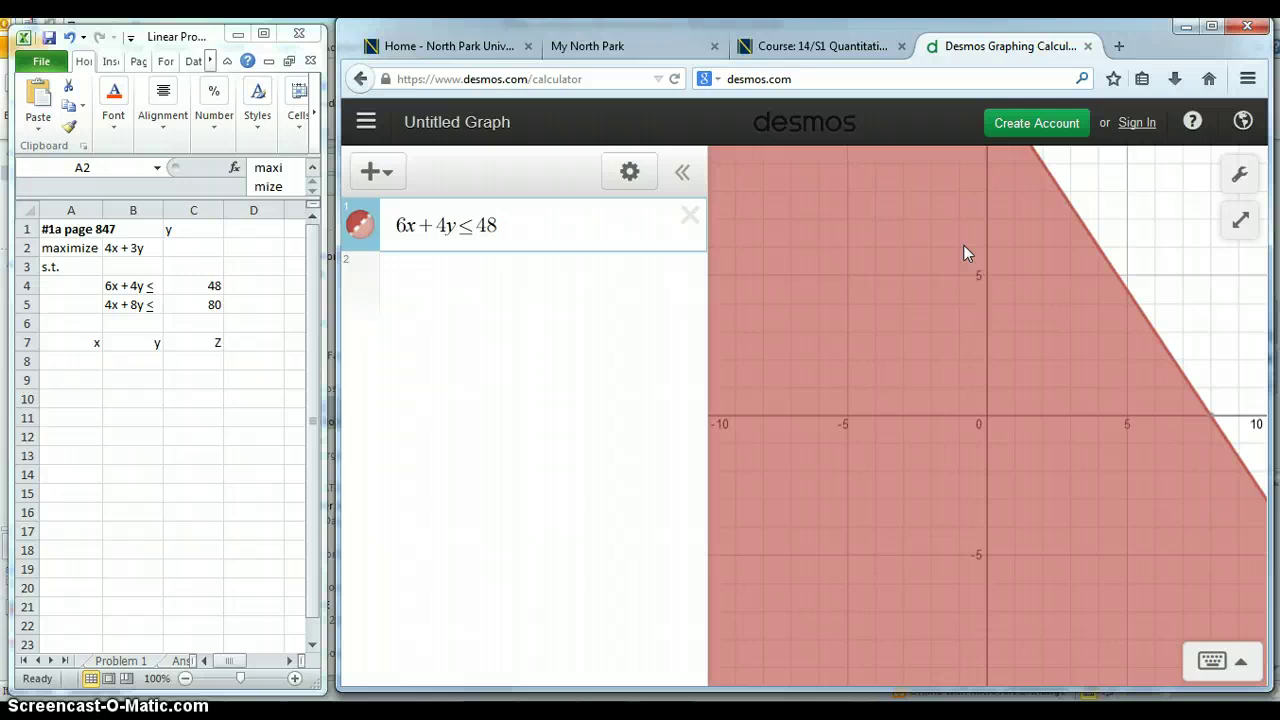
{"action": "left_click_drag", "start_coordinate": [1114, 271], "coordinate": [940, 430]}
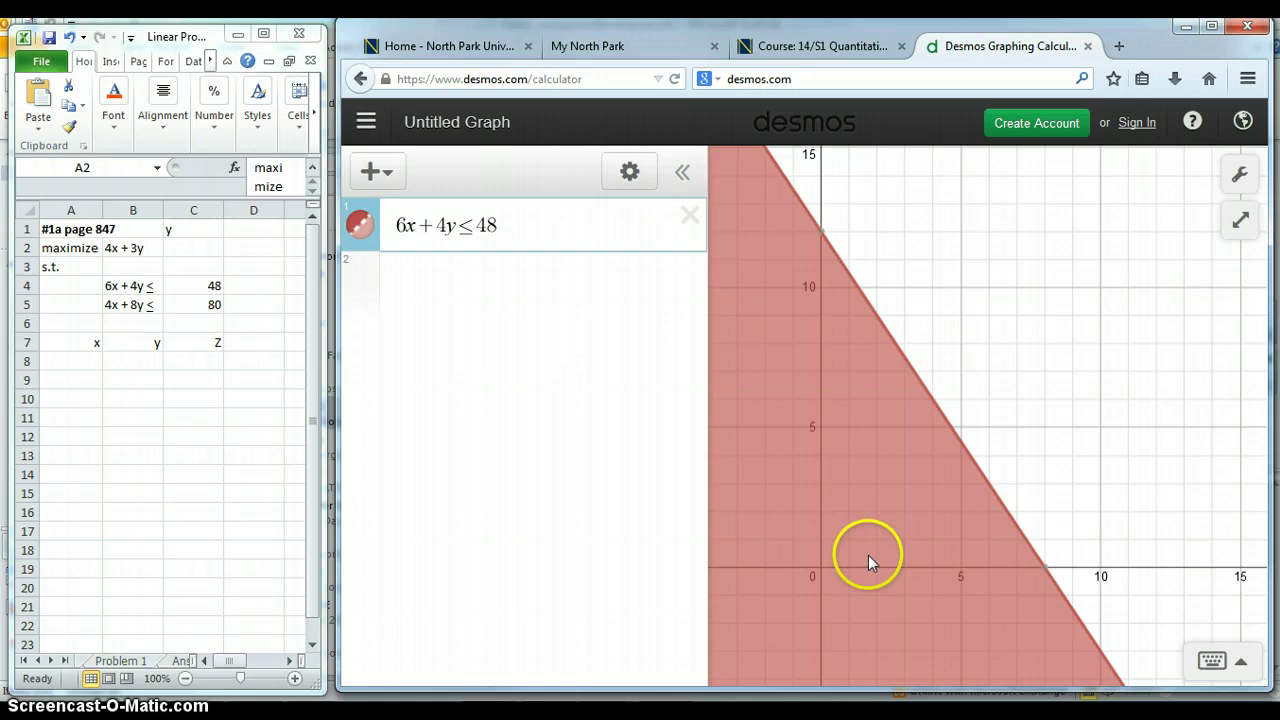
- Enter 4x+8y≤80 as the second expression in row 2
{"action": "left_click", "coordinate": [497, 299]}
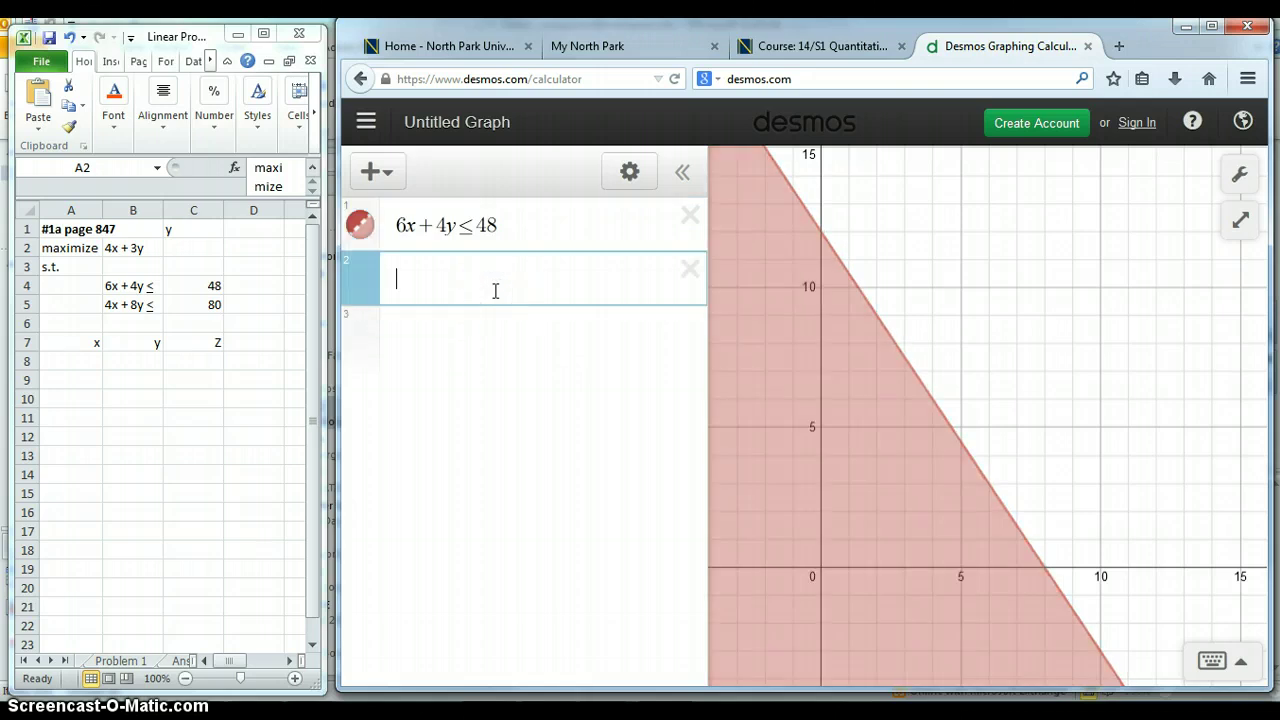
{"action": "type", "text": "4x"}
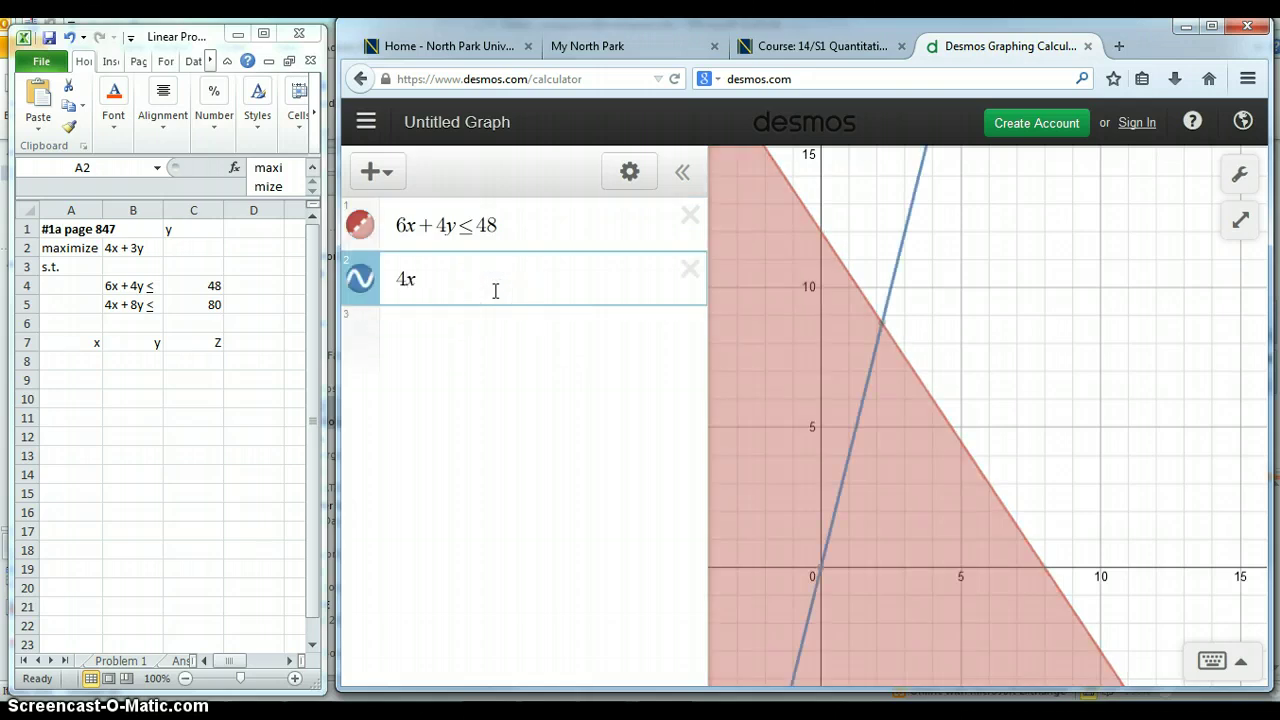
{"action": "type", "text": "+"}
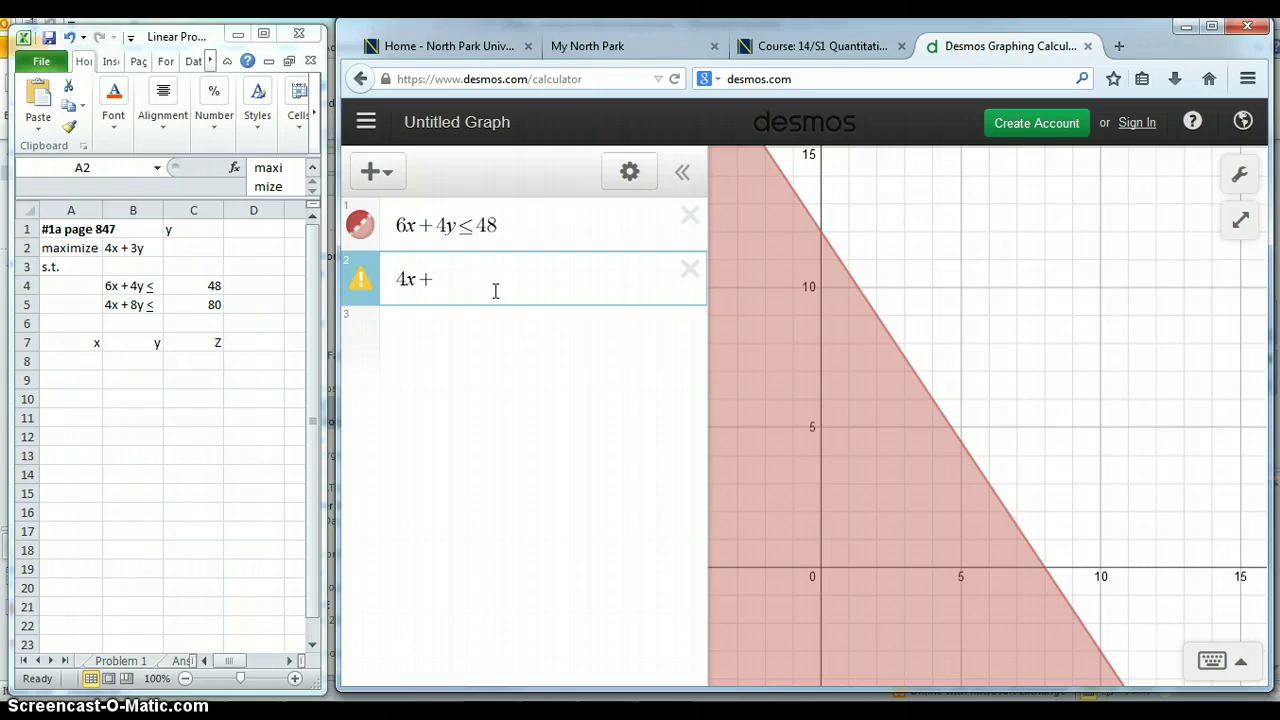
{"action": "type", "text": "8y"}
{"action": "type", "text": "<"}
{"action": "type", "text": "80"}
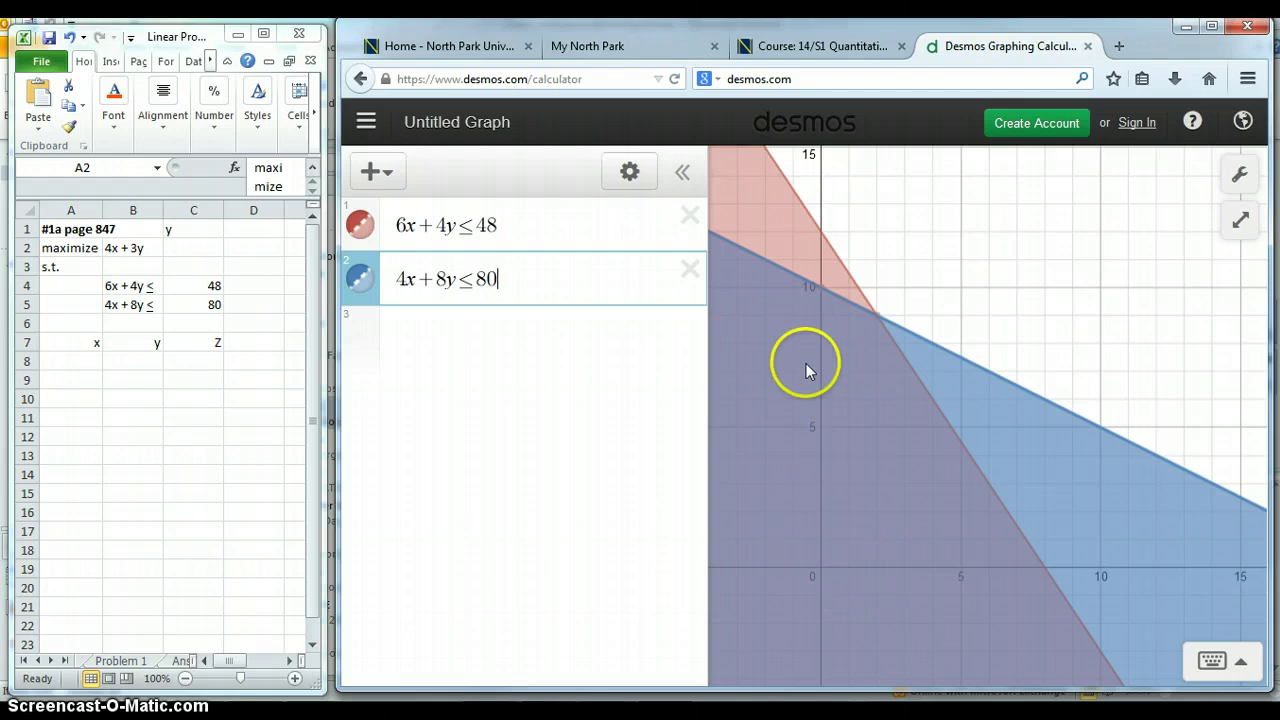
- Pin the coordinate labels (8, 0), (2, 9) and (0, 10) on the graph
{"action": "mouse_move", "coordinate": [876, 315]}
{"action": "left_click", "coordinate": [1043, 566]}
{"action": "left_click", "coordinate": [1043, 566]}
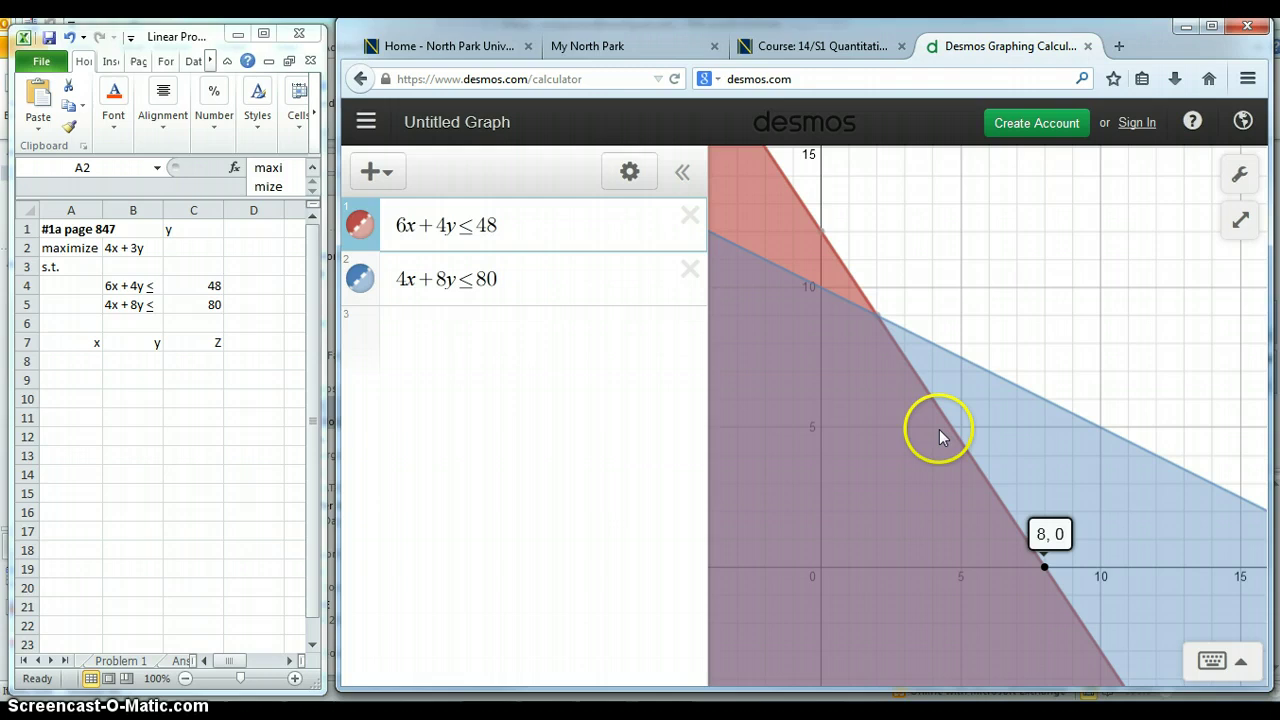
{"action": "left_click", "coordinate": [884, 324]}
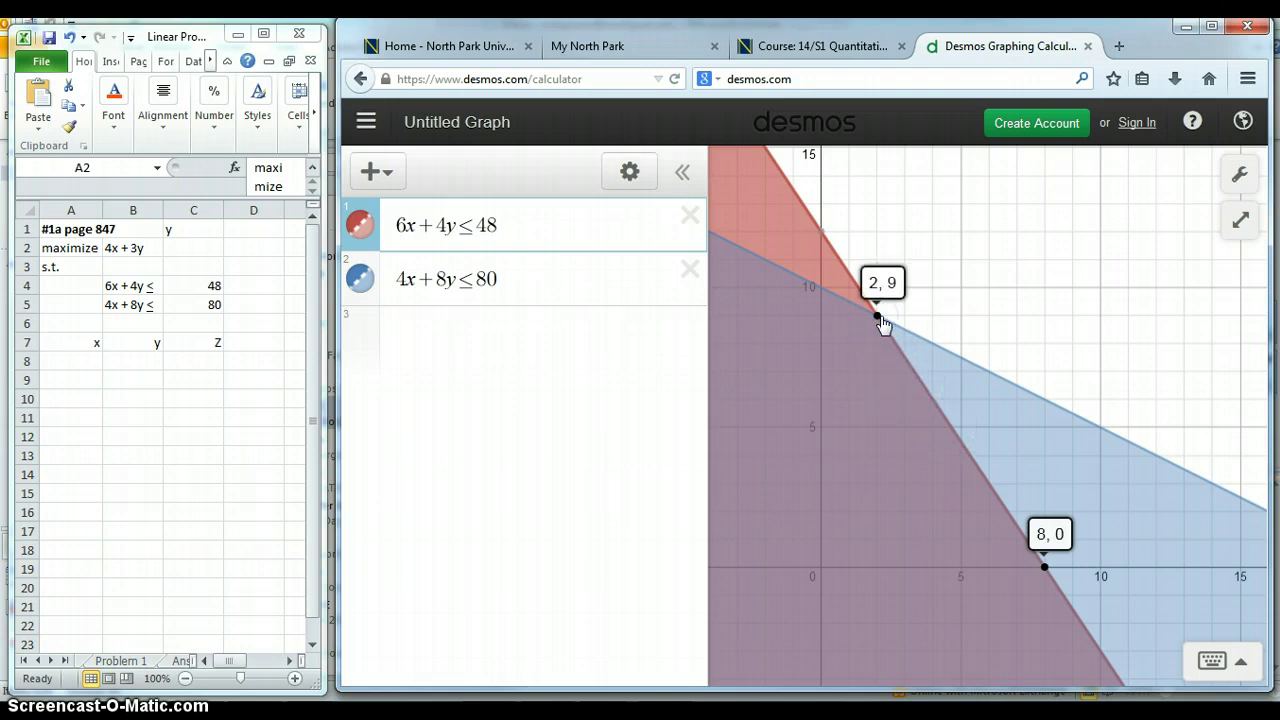
{"action": "left_click", "coordinate": [820, 289]}
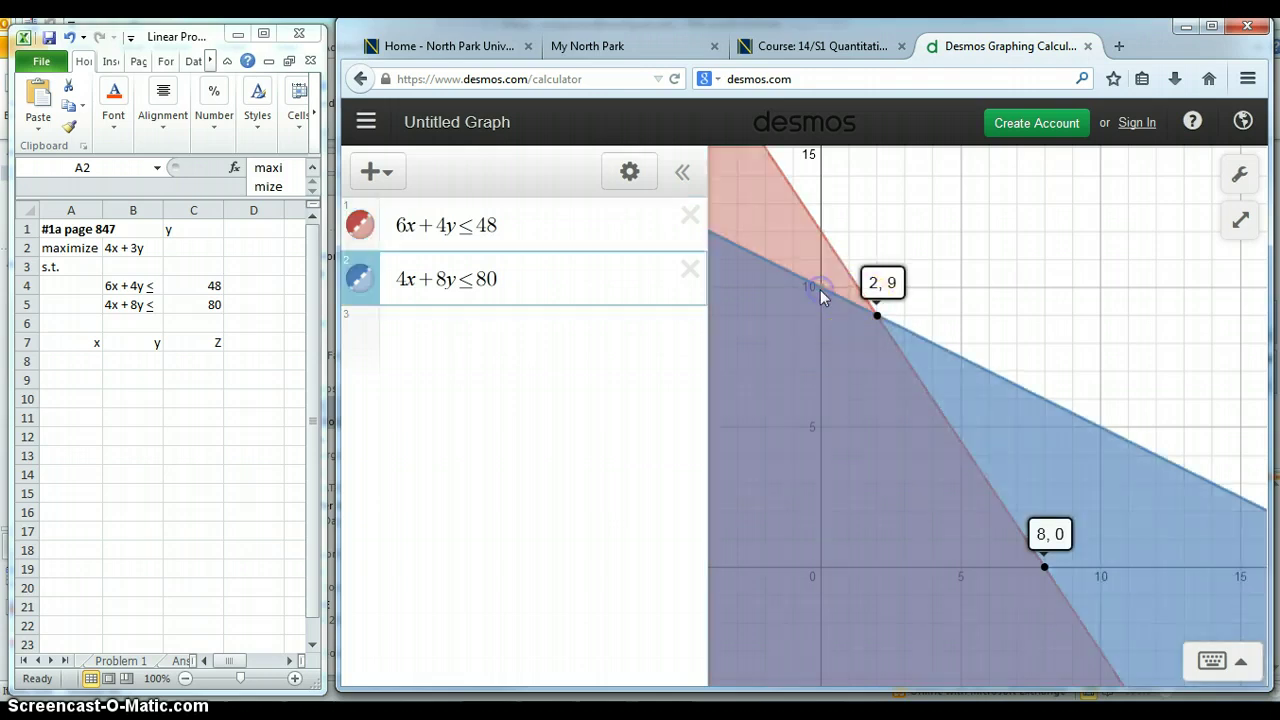
{"action": "left_click", "coordinate": [820, 289]}
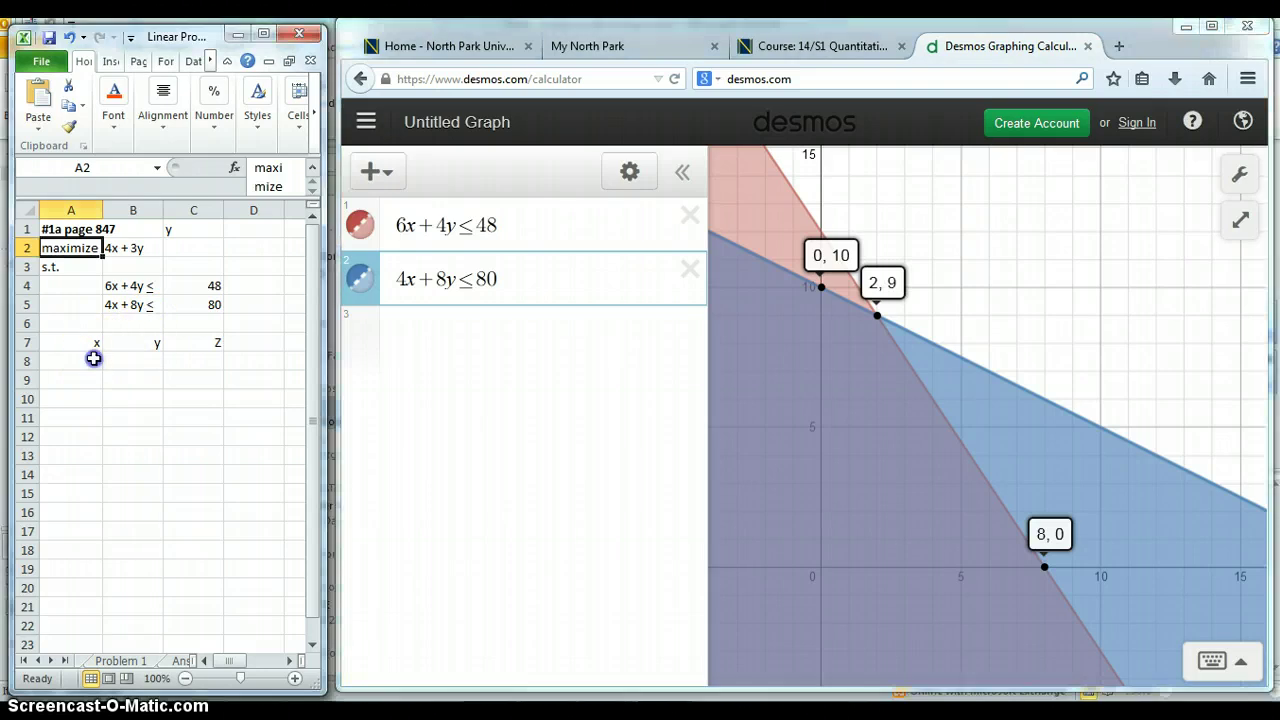
- Enter the first two corner points (0, 10) and (2, 9) under x and y
{"action": "left_click_drag", "start_coordinate": [90, 343], "coordinate": [215, 343]}
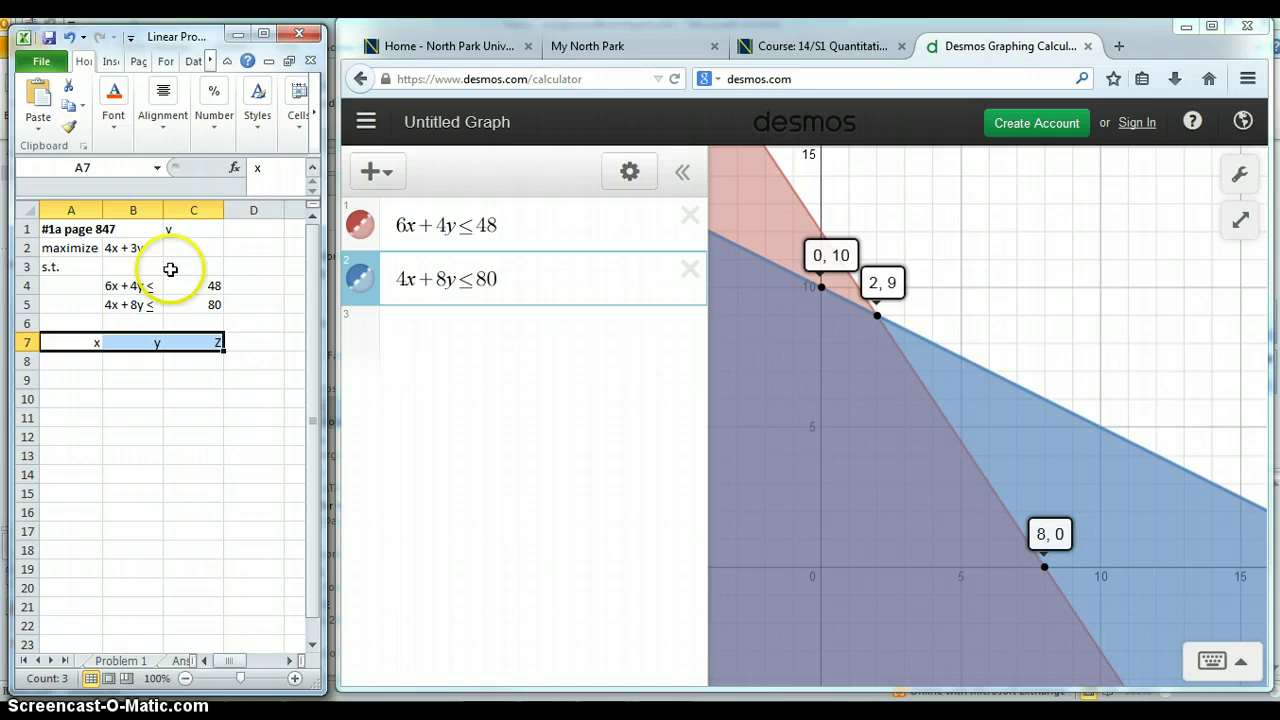
{"action": "left_click", "coordinate": [89, 361]}
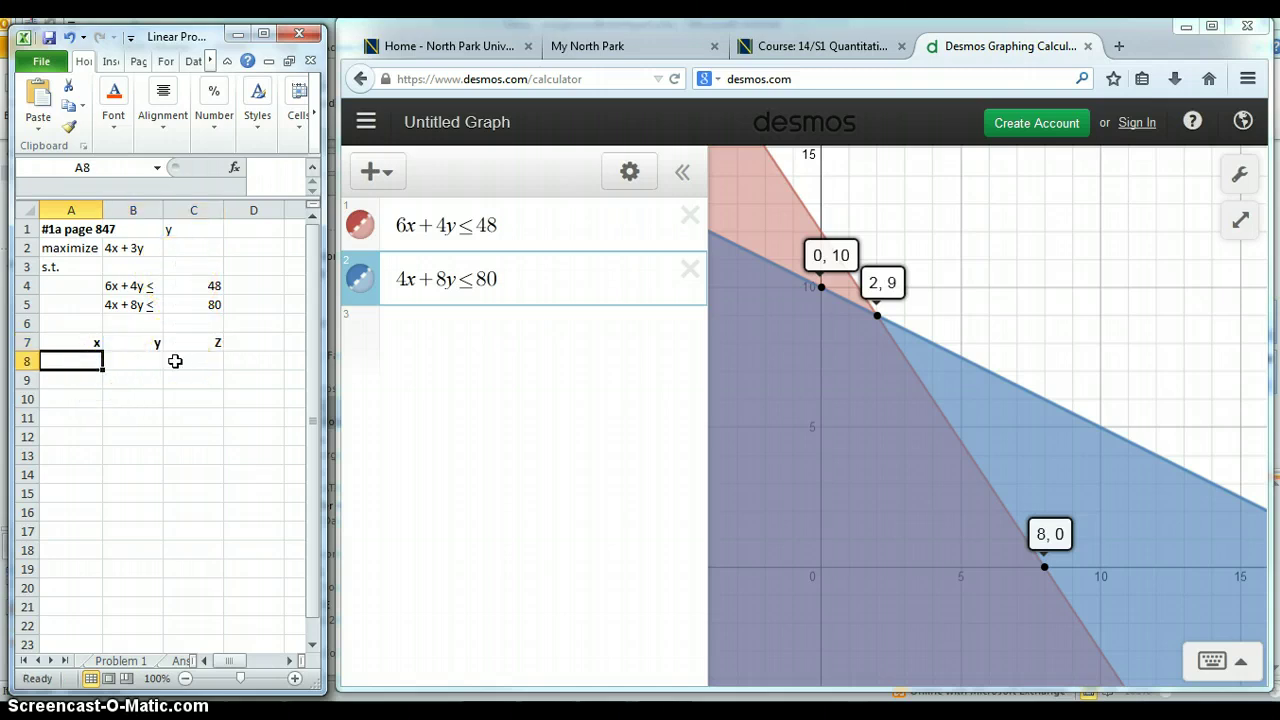
{"action": "type", "text": "0"}
{"action": "key", "text": "Tab"}
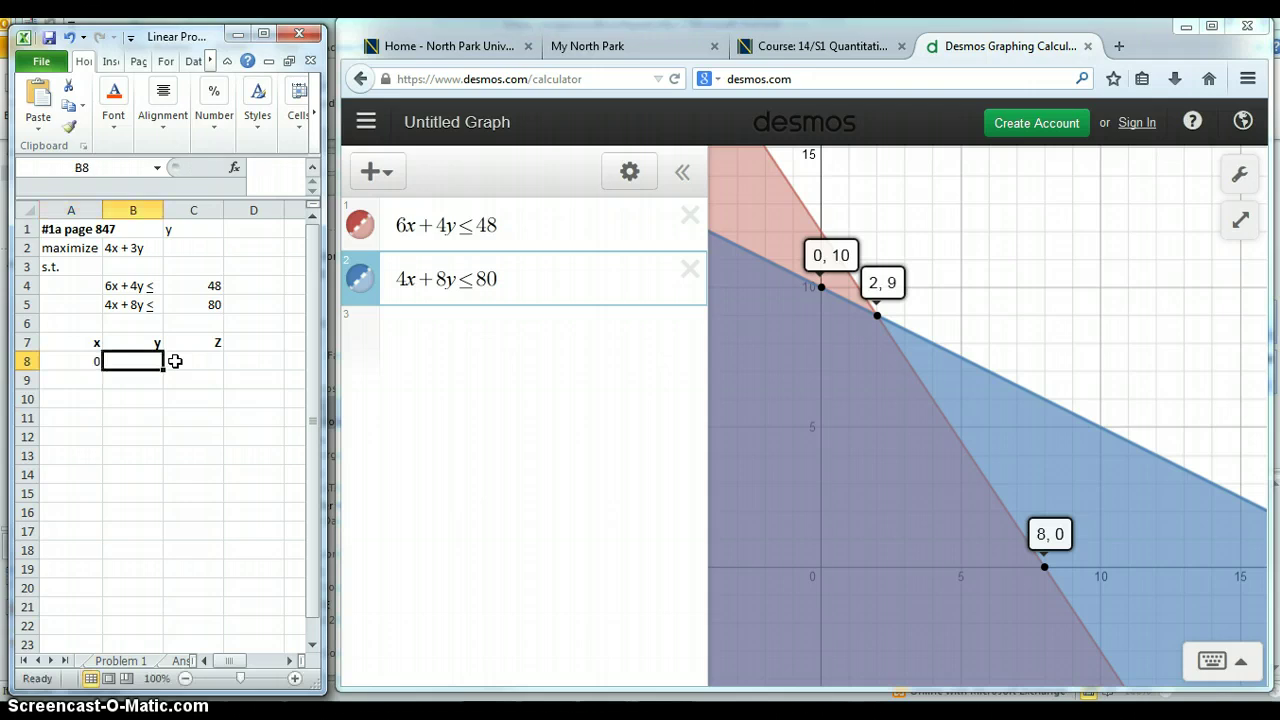
{"action": "type", "text": "10"}
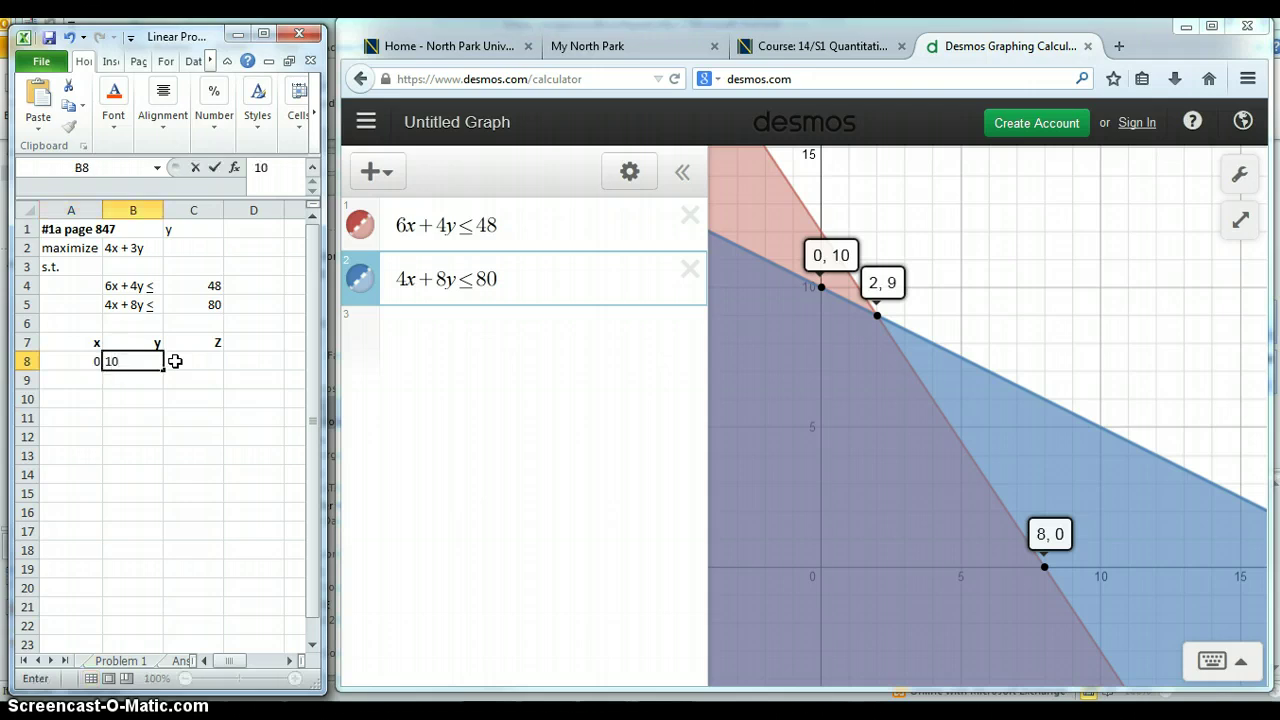
{"action": "key", "text": "Return"}
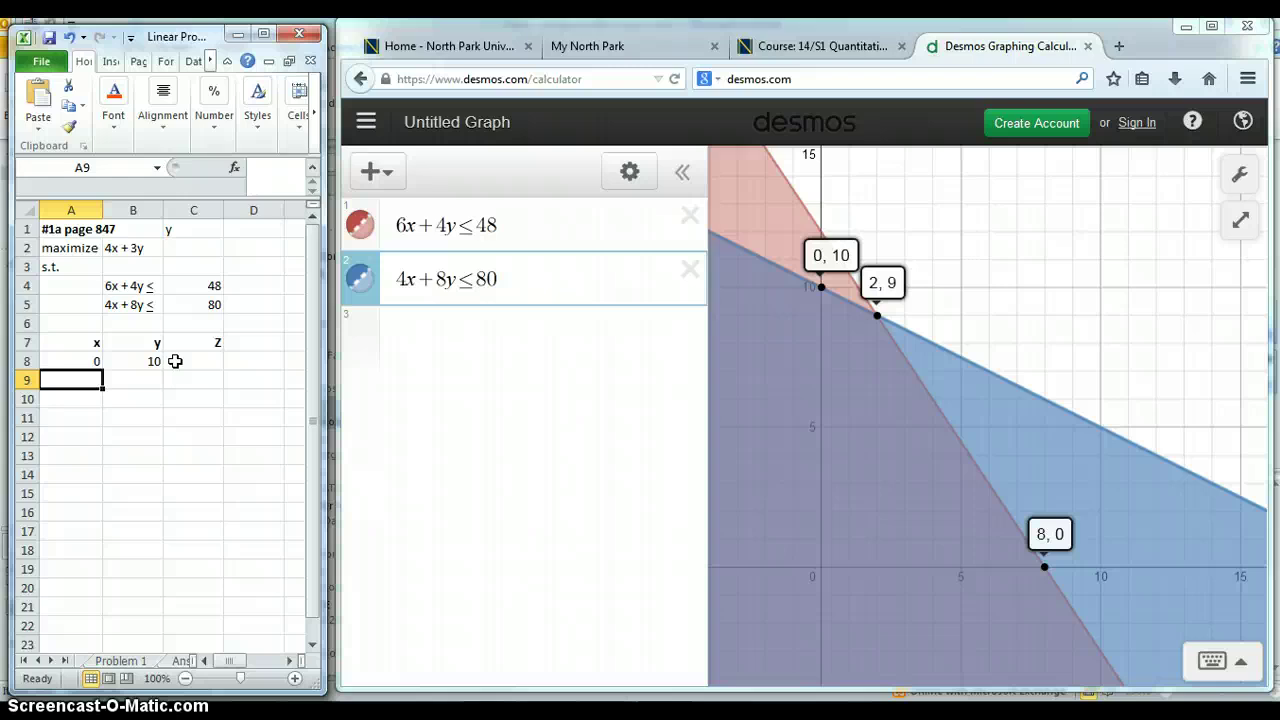
{"action": "type", "text": "2"}
{"action": "key", "text": "Tab"}
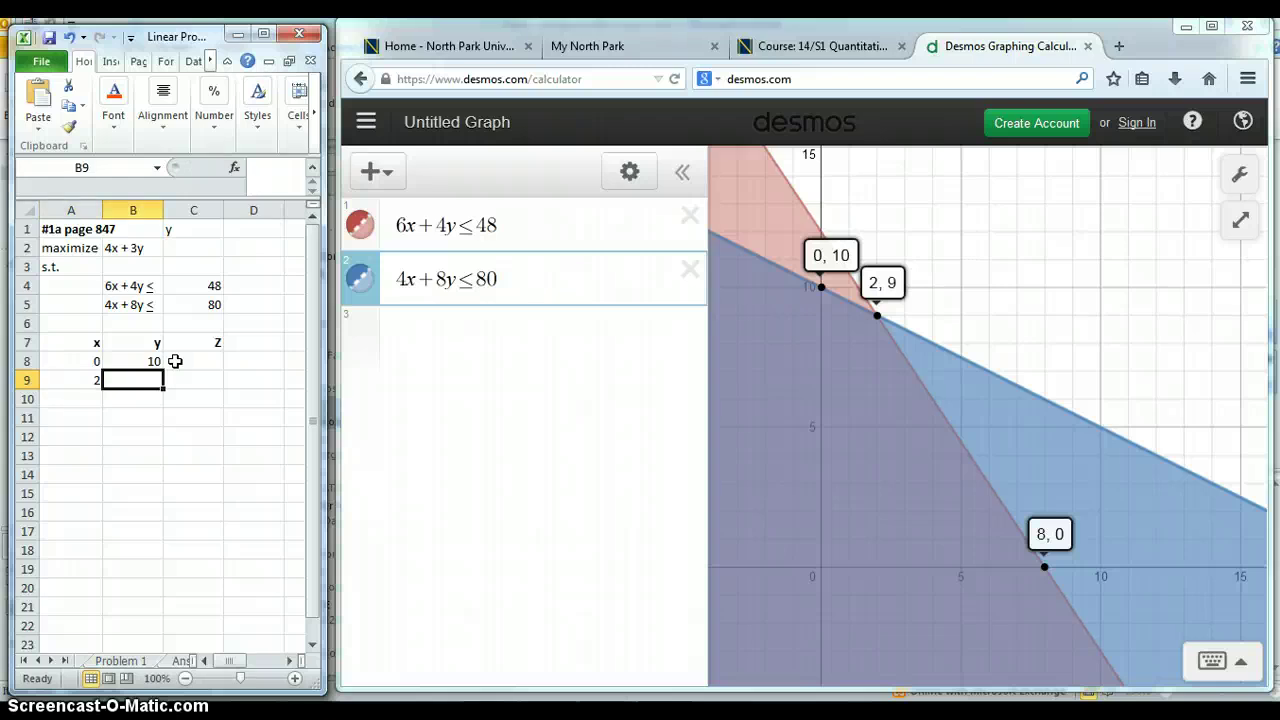
{"action": "type", "text": "9"}
{"action": "key", "text": "Return"}
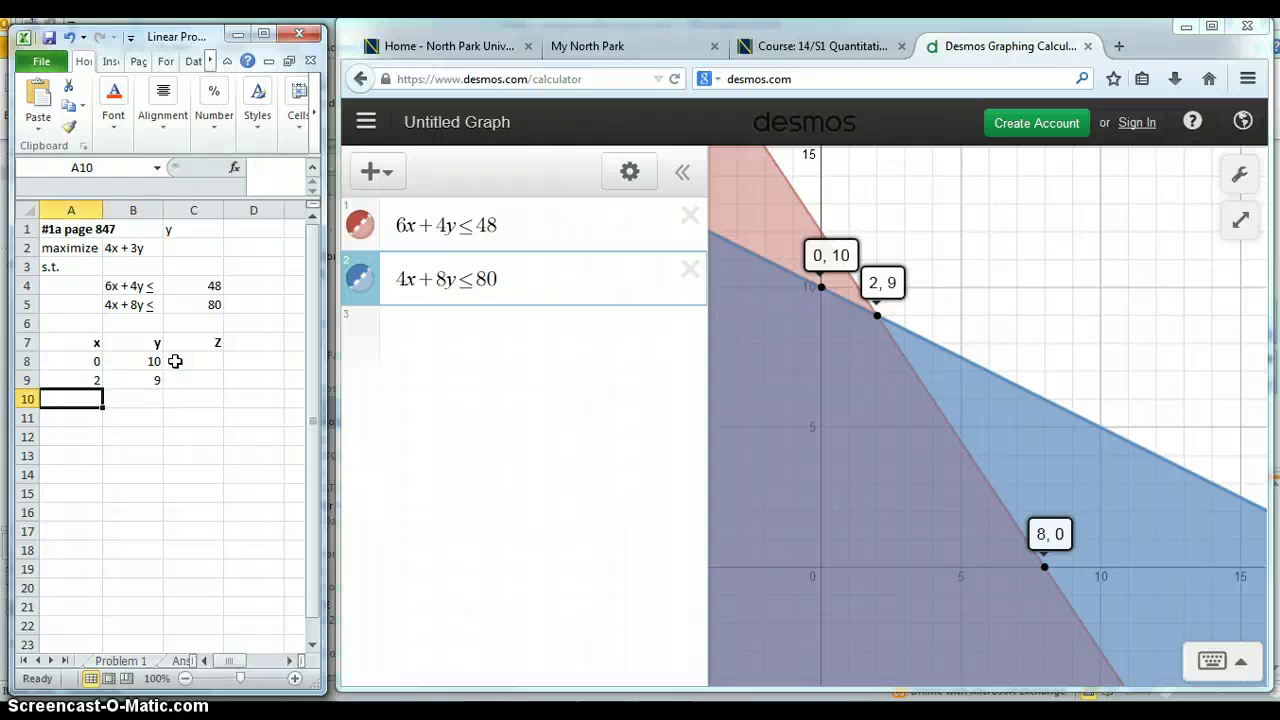
- Add the remaining corner points (8, 0) and (0, 0) in rows 10 and 11
{"action": "type", "text": "8"}
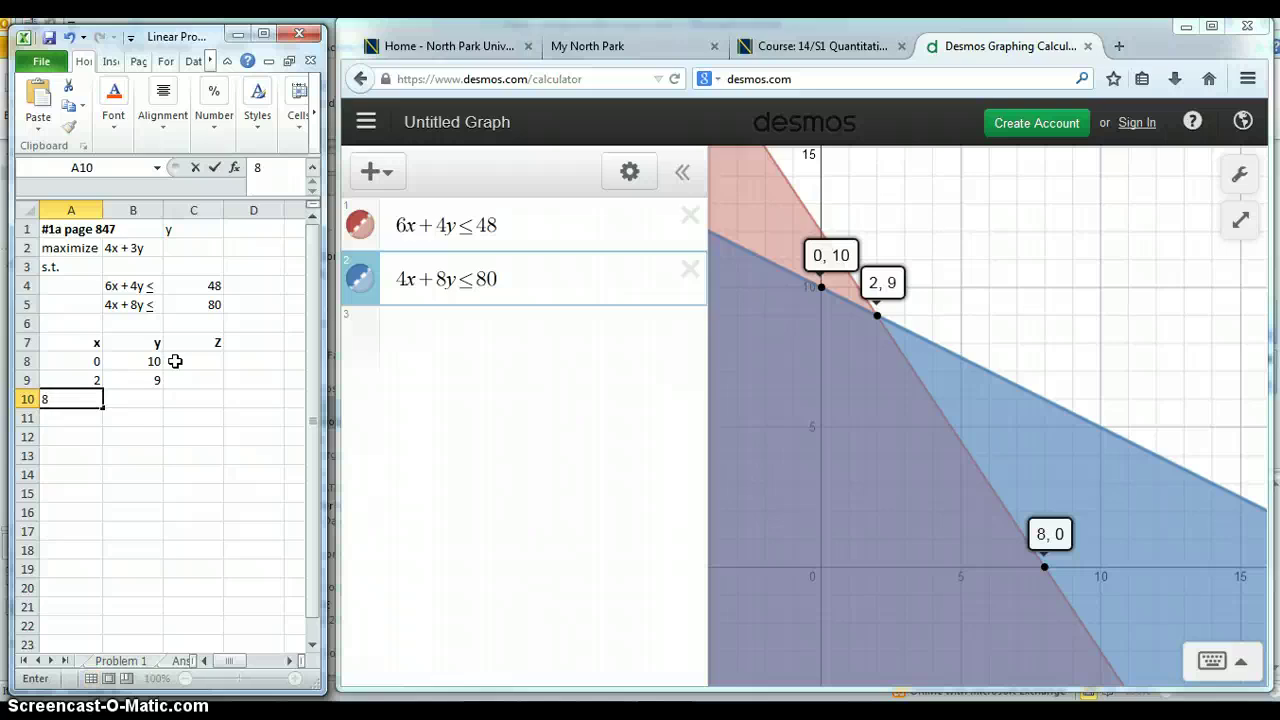
{"action": "key", "text": "Tab"}
{"action": "type", "text": "0"}
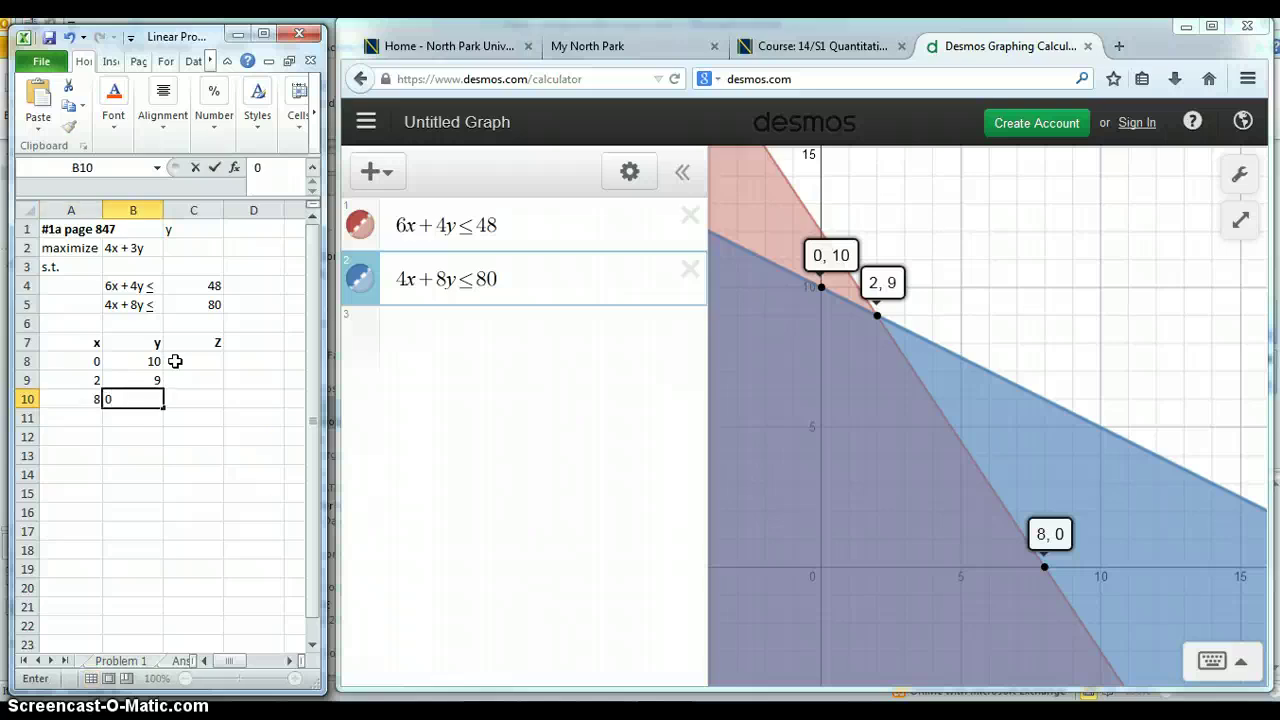
{"action": "left_click", "coordinate": [190, 453]}
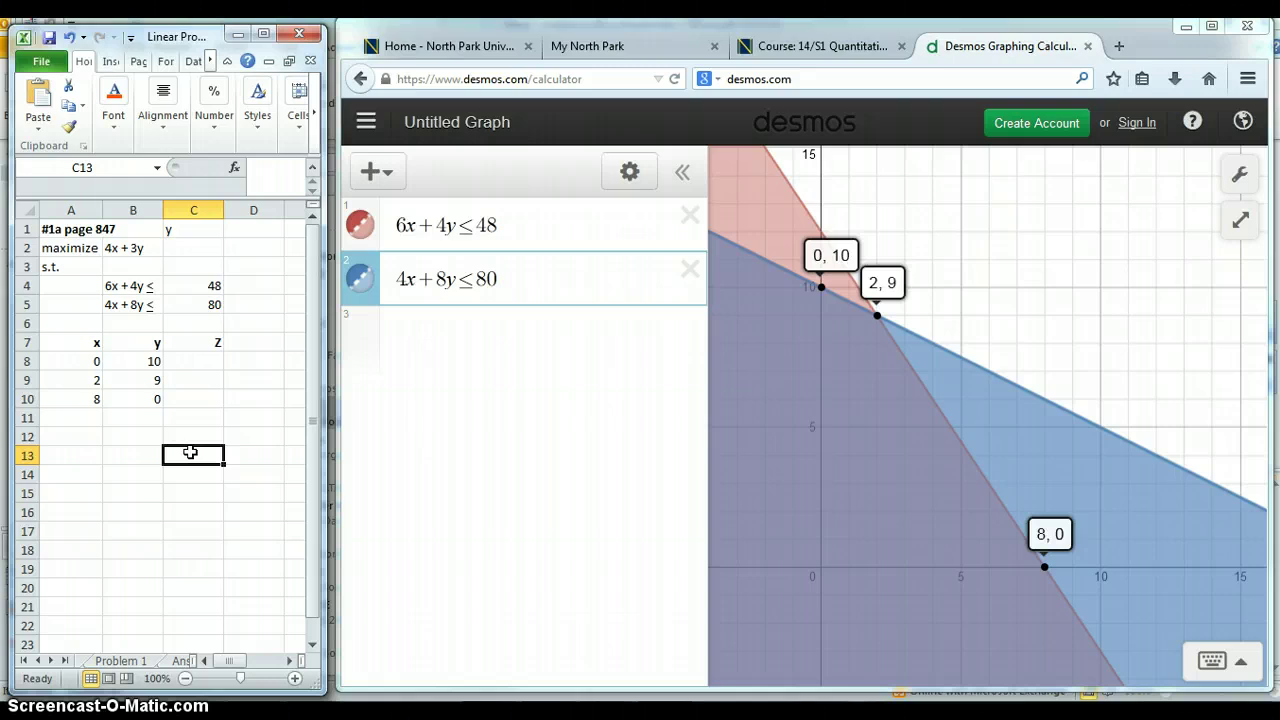
{"action": "left_click", "coordinate": [94, 418]}
{"action": "type", "text": "0"}
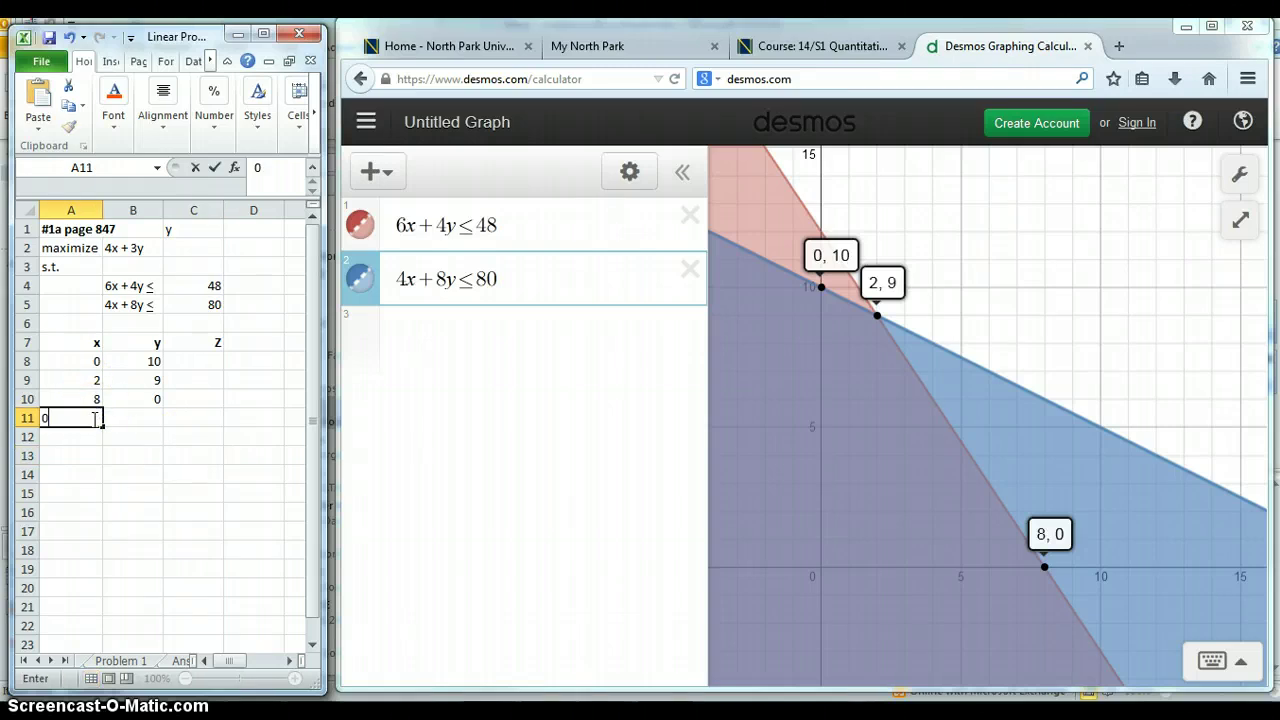
{"action": "key", "text": "Tab"}
{"action": "type", "text": "0"}
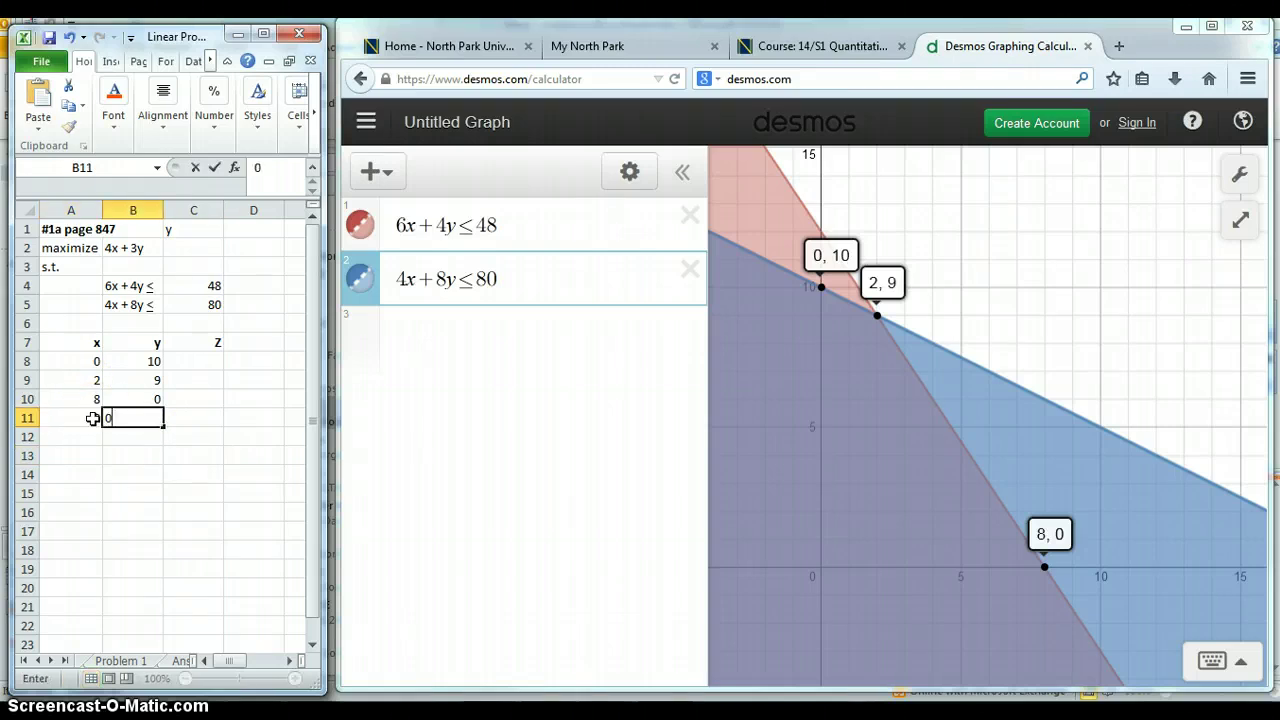
{"action": "left_click", "coordinate": [190, 429]}
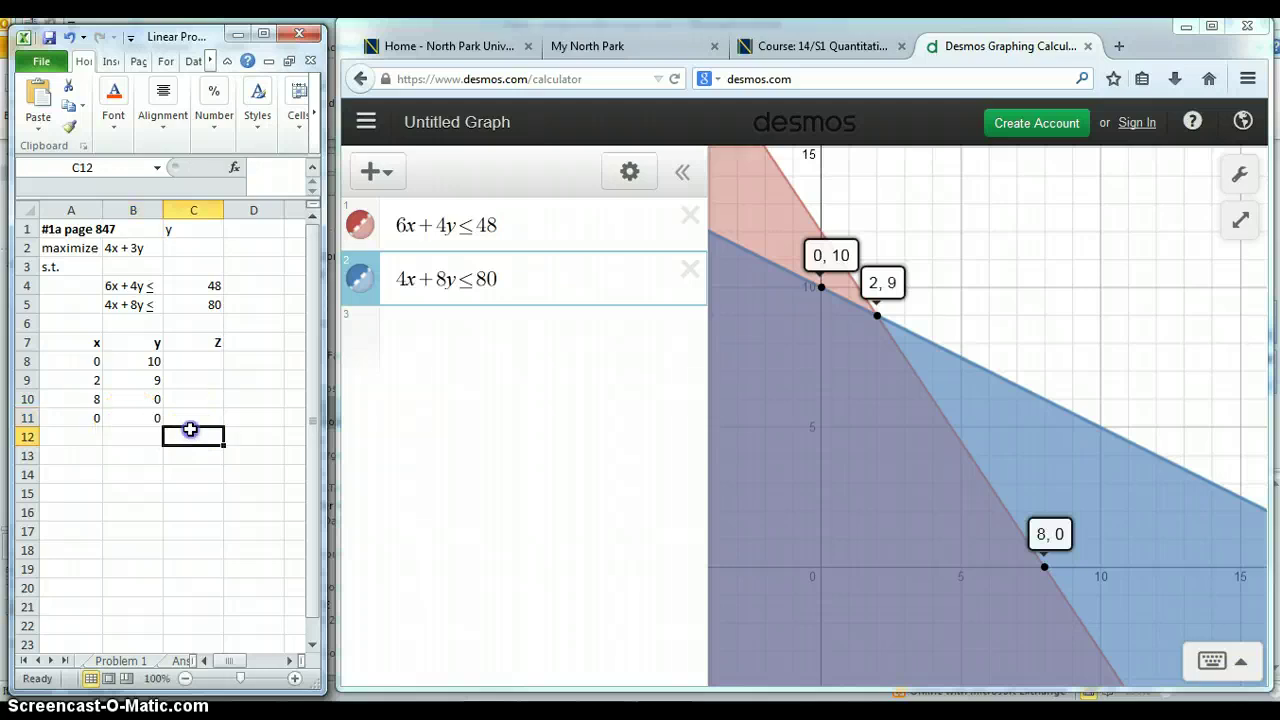
{"action": "left_click", "coordinate": [195, 361]}
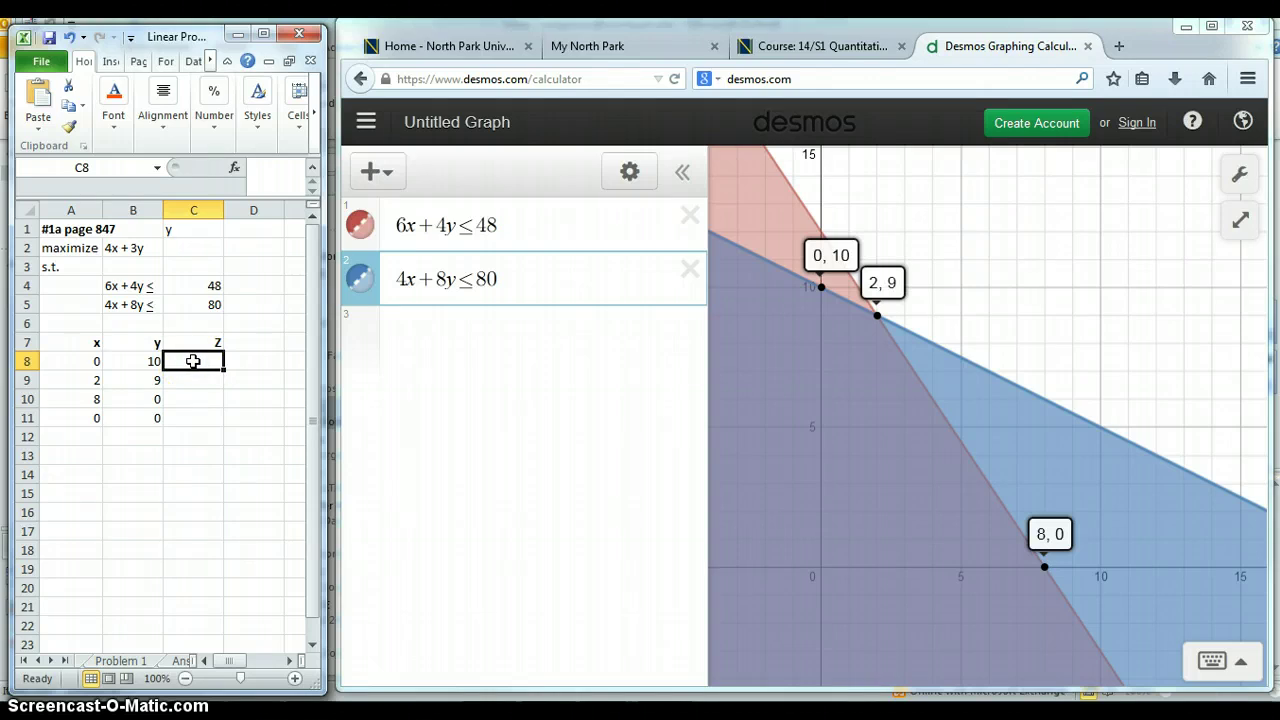
- Start a Z formula in C8 referencing A8 and B8, then erase it
{"action": "type", "text": "+"}
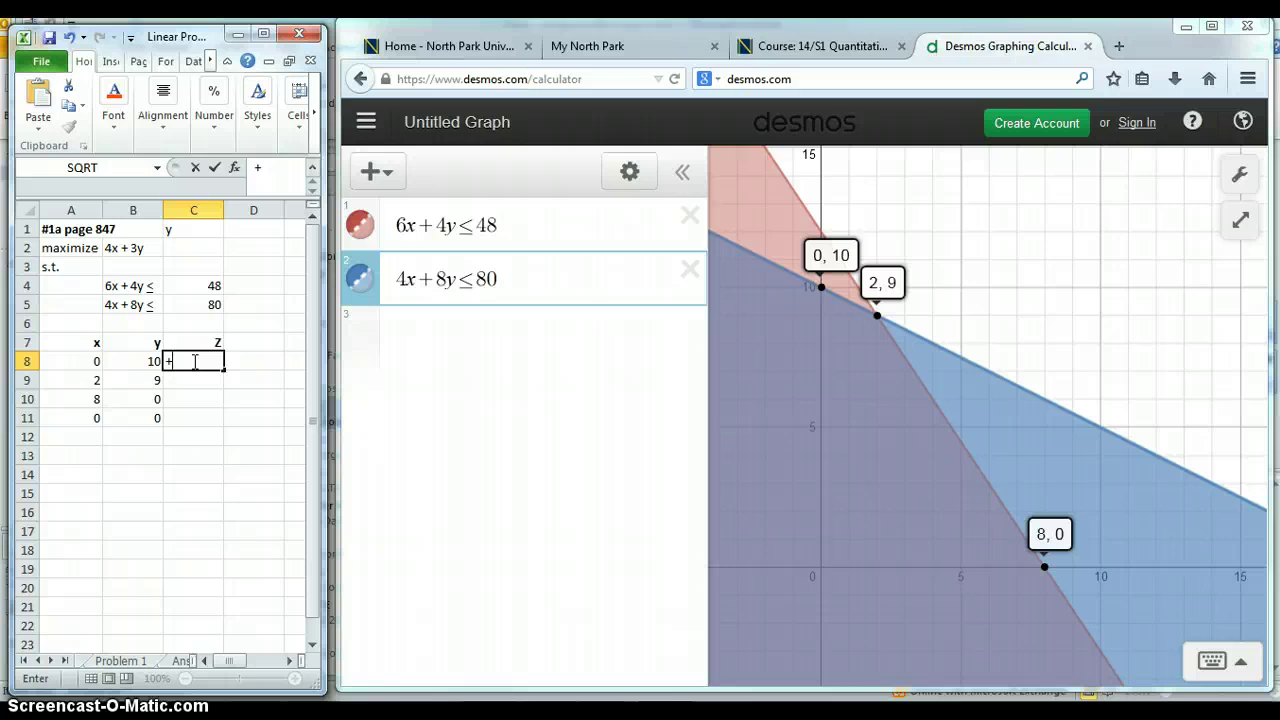
{"action": "left_click", "coordinate": [94, 362]}
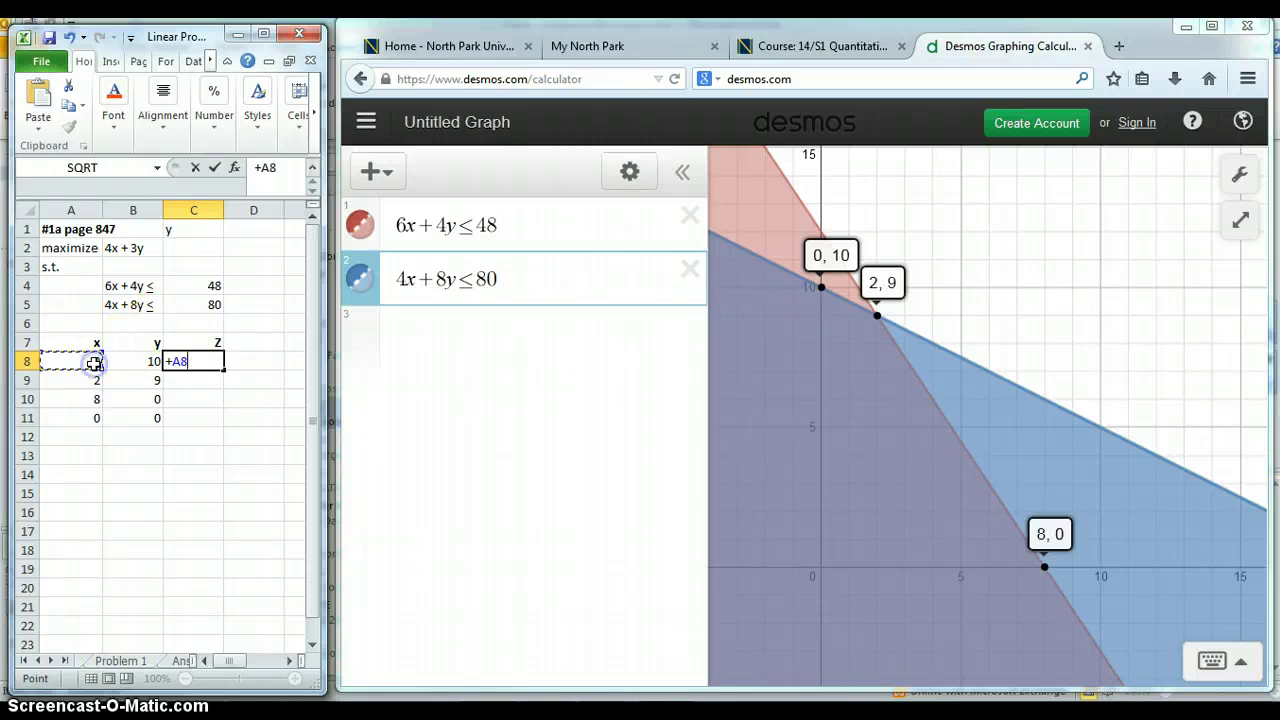
{"action": "type", "text": "+"}
{"action": "left_click_drag", "start_coordinate": [94, 362], "coordinate": [156, 362]}
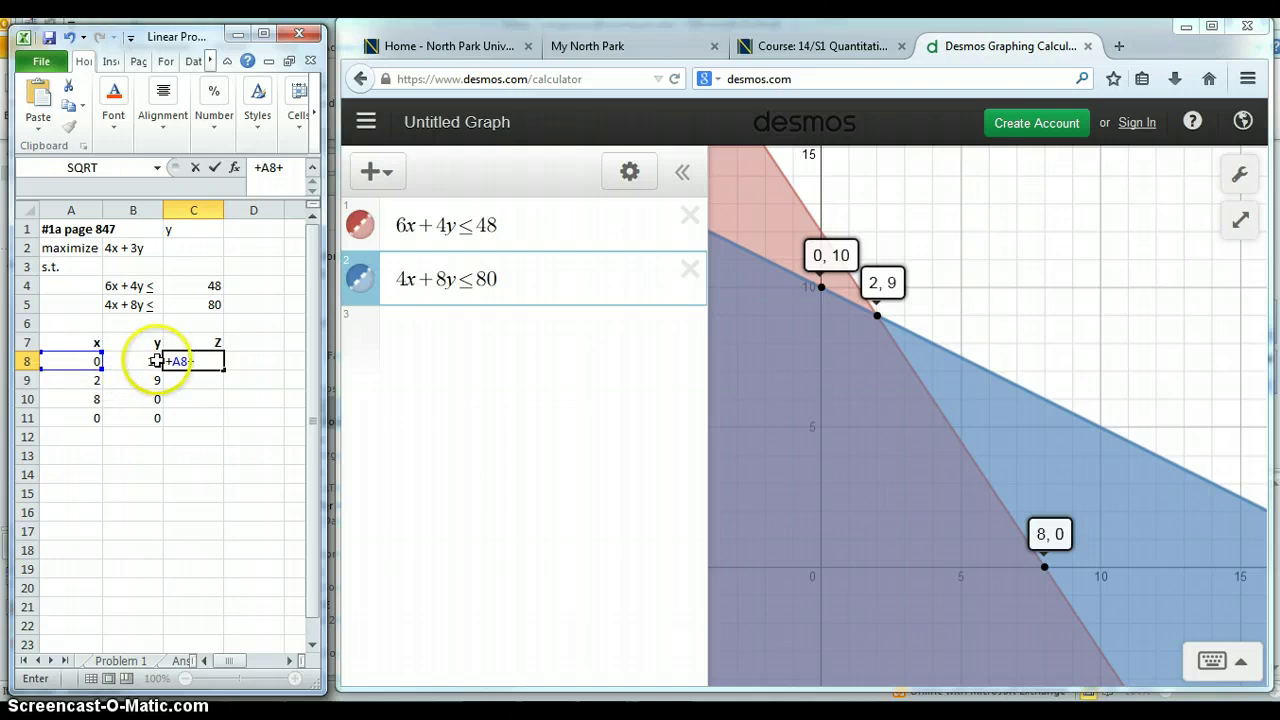
{"action": "left_click", "coordinate": [156, 362]}
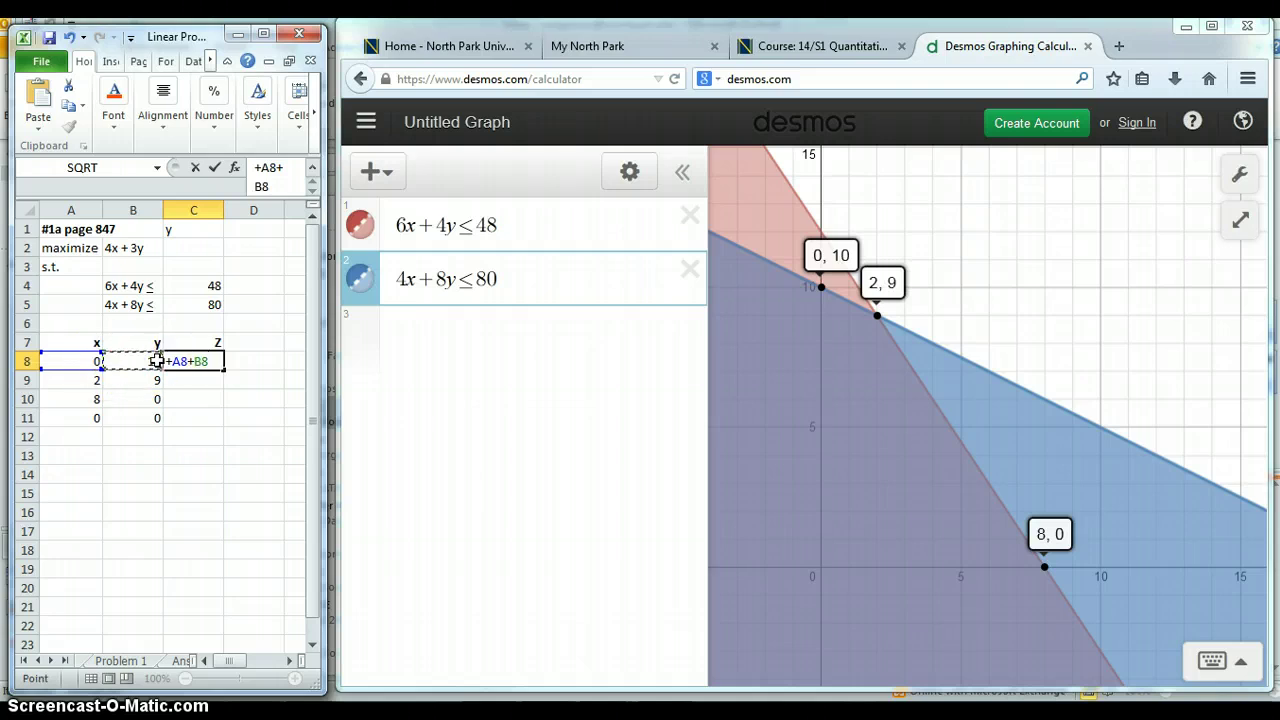
{"action": "key", "text": "BackSpace"}
{"action": "key", "text": "BackSpace"}
{"action": "key", "text": "BackSpace"}
{"action": "key", "text": "BackSpace"}
{"action": "key", "text": "BackSpace"}
{"action": "key", "text": "BackSpace"}
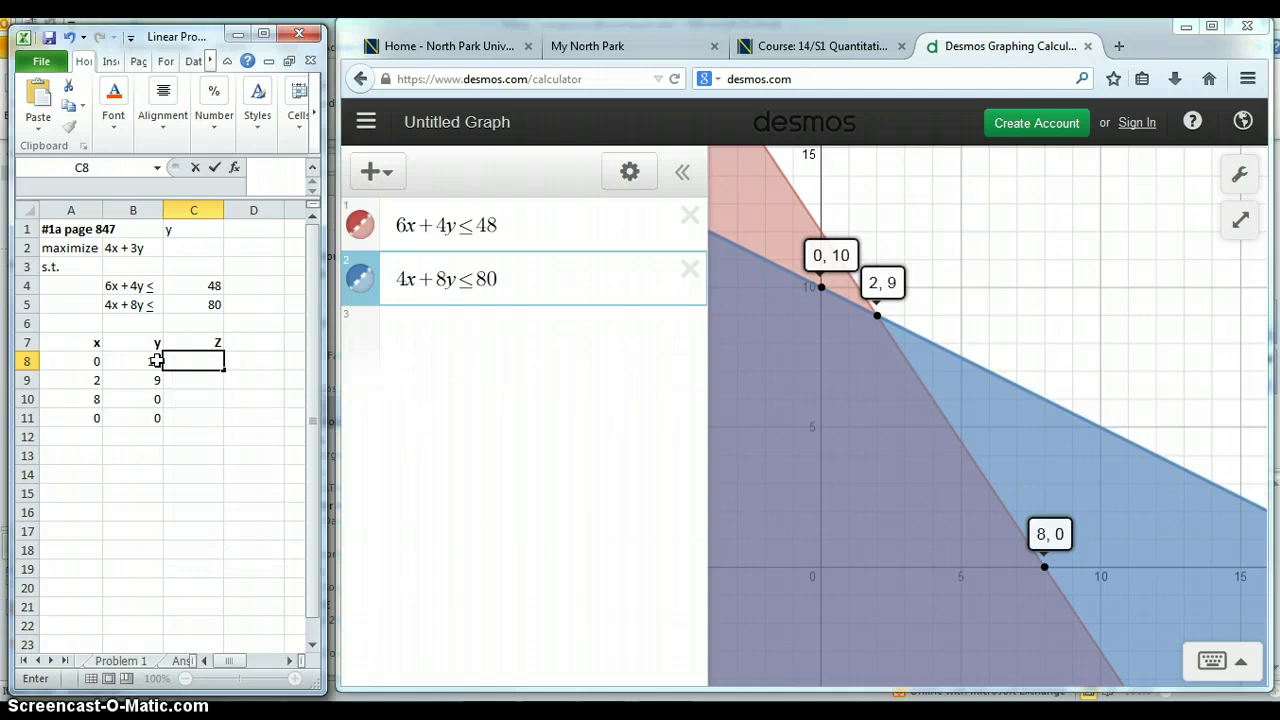
- Enter =4*A8+3*B8 in C8 so the first point gives Z = 30
{"action": "type", "text": "="}
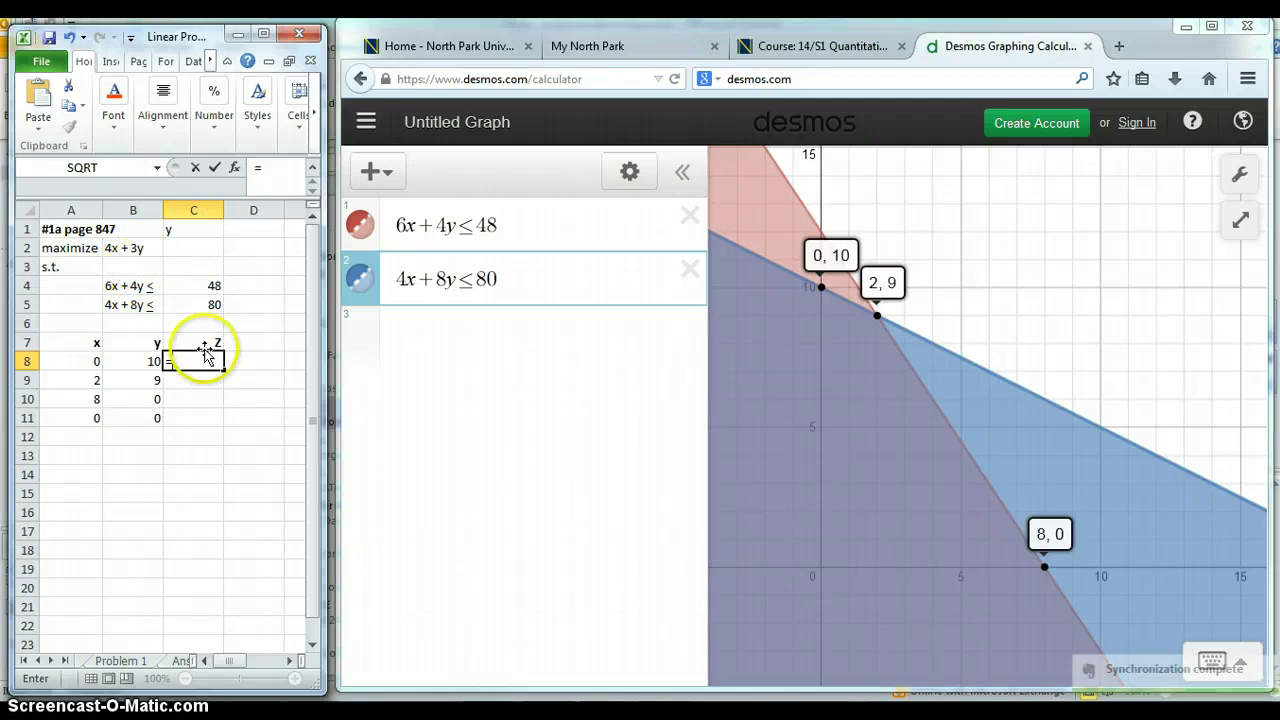
{"action": "type", "text": "4*"}
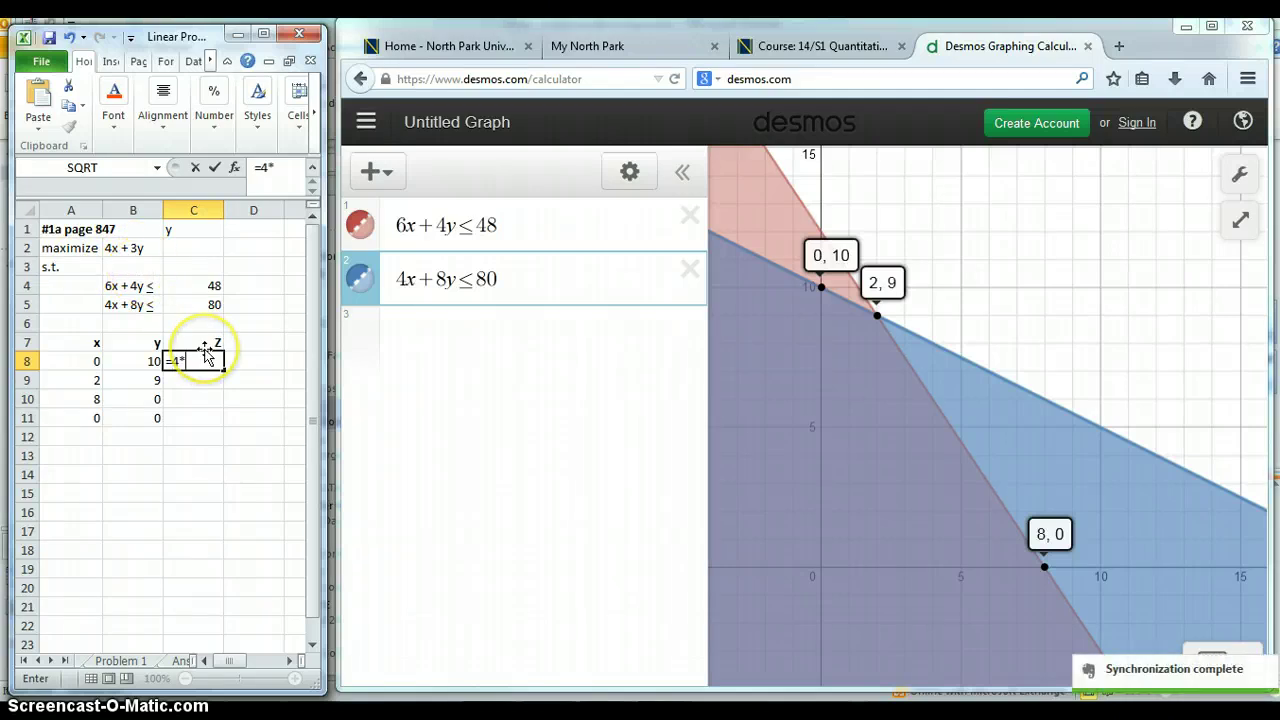
{"action": "left_click", "coordinate": [84, 362]}
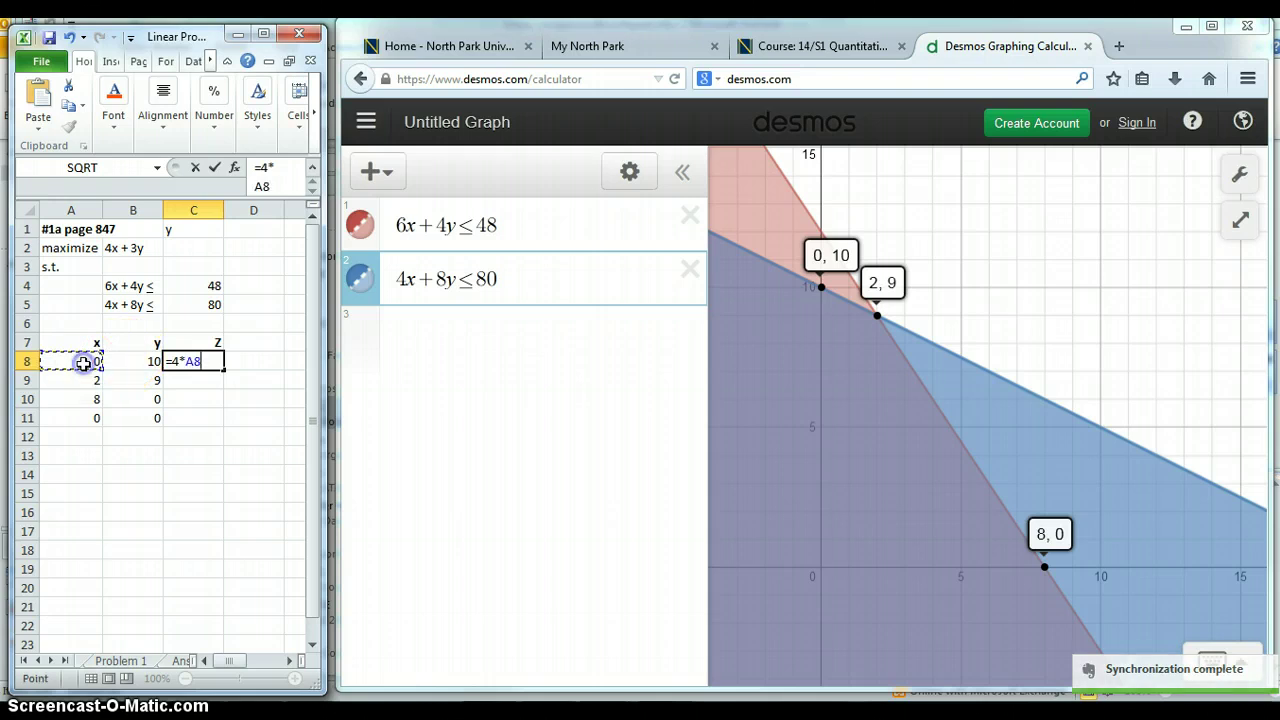
{"action": "type", "text": "+3"}
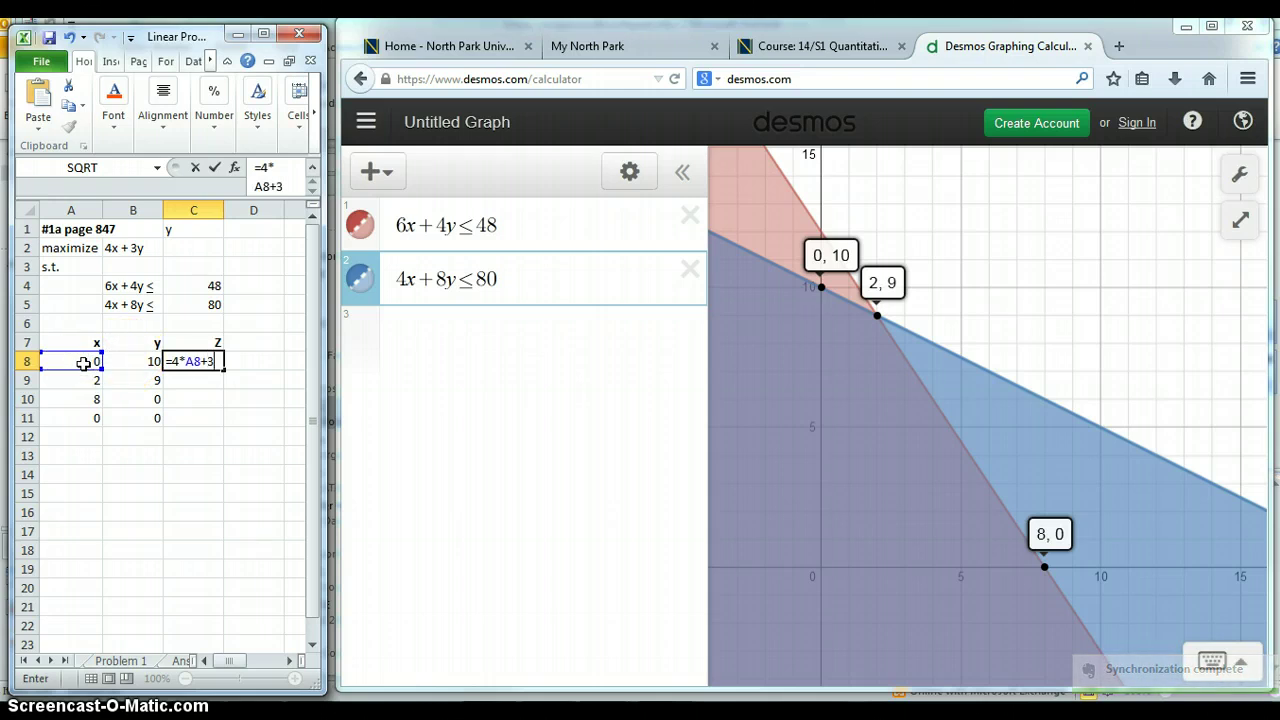
{"action": "type", "text": "*"}
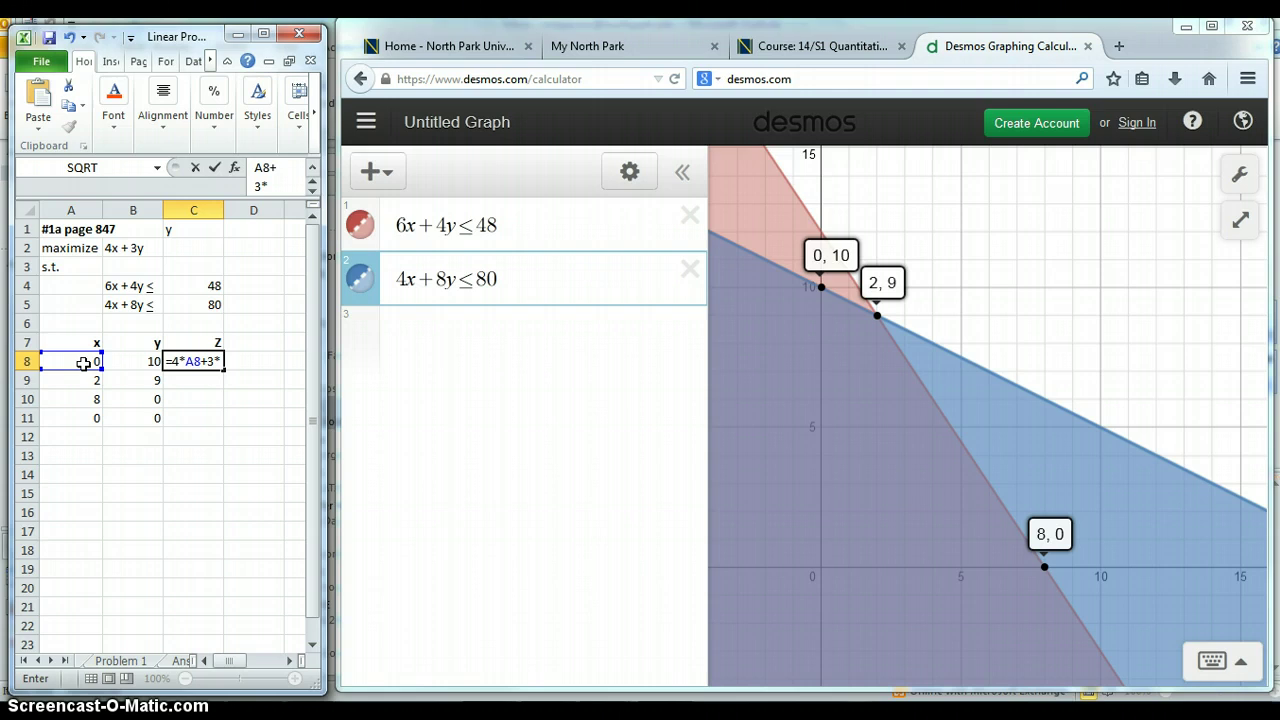
{"action": "left_click", "coordinate": [148, 364]}
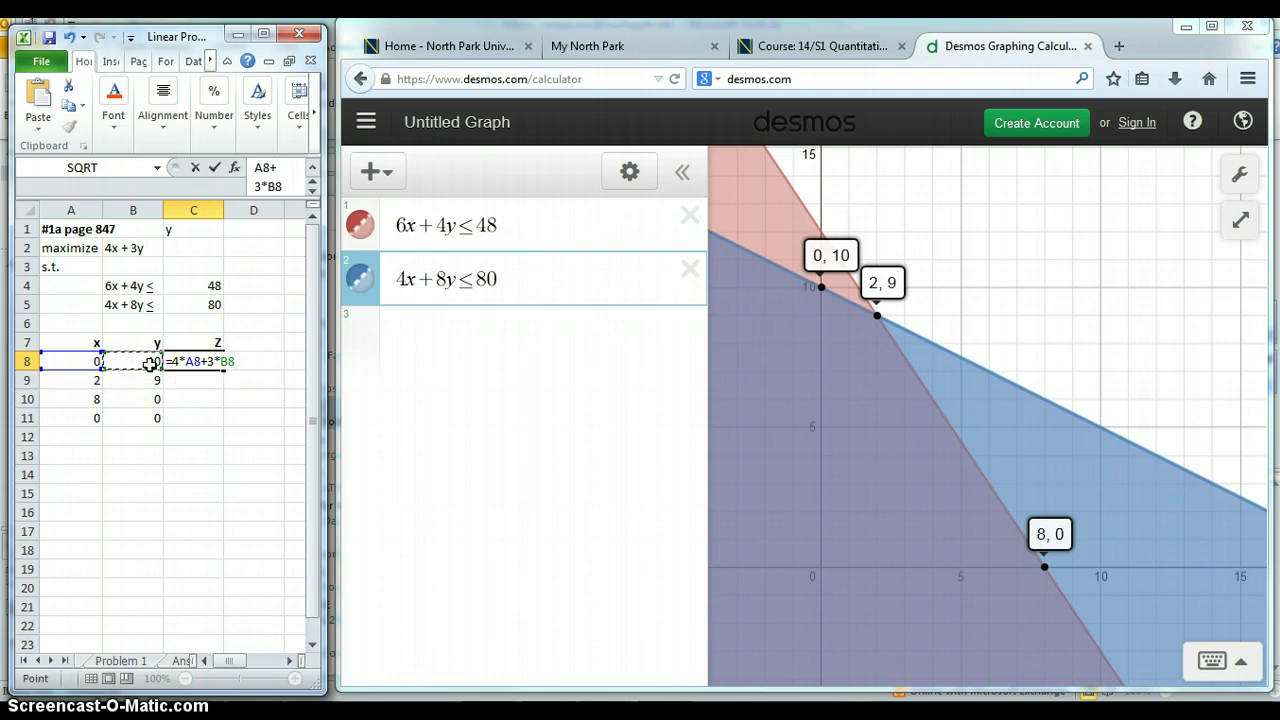
{"action": "key", "text": "Return"}
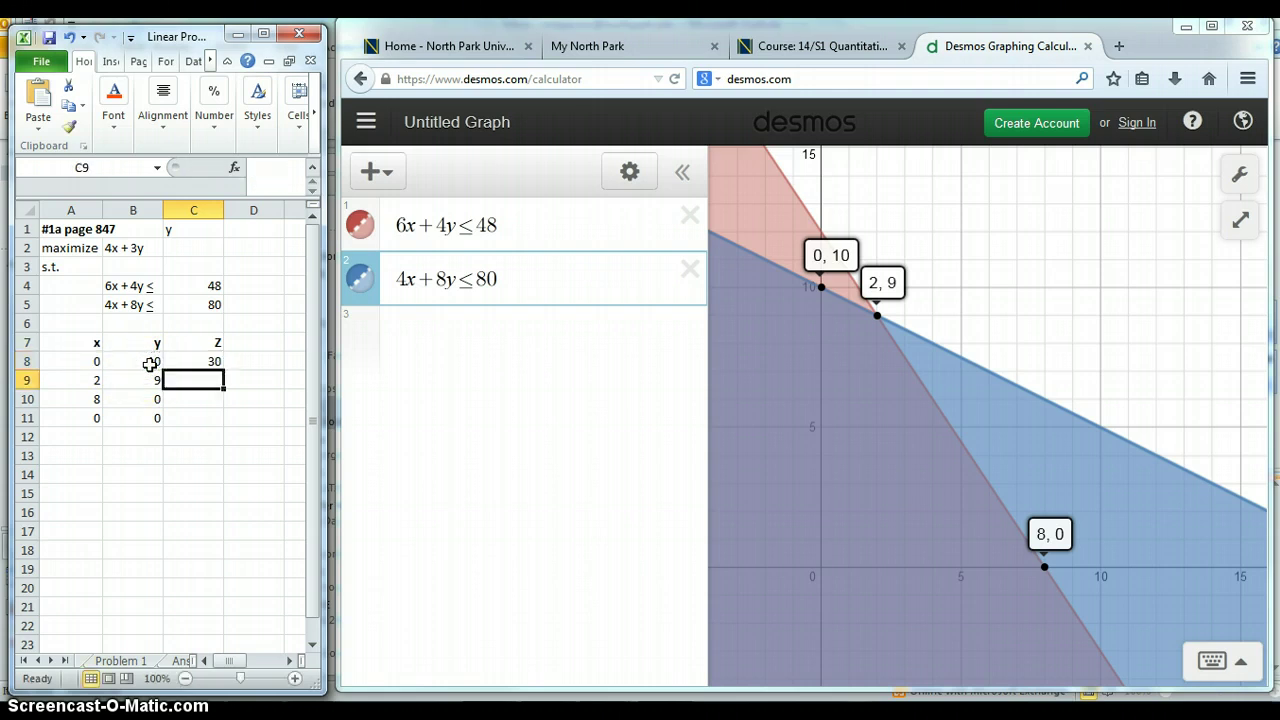
{"action": "left_click", "coordinate": [200, 363]}
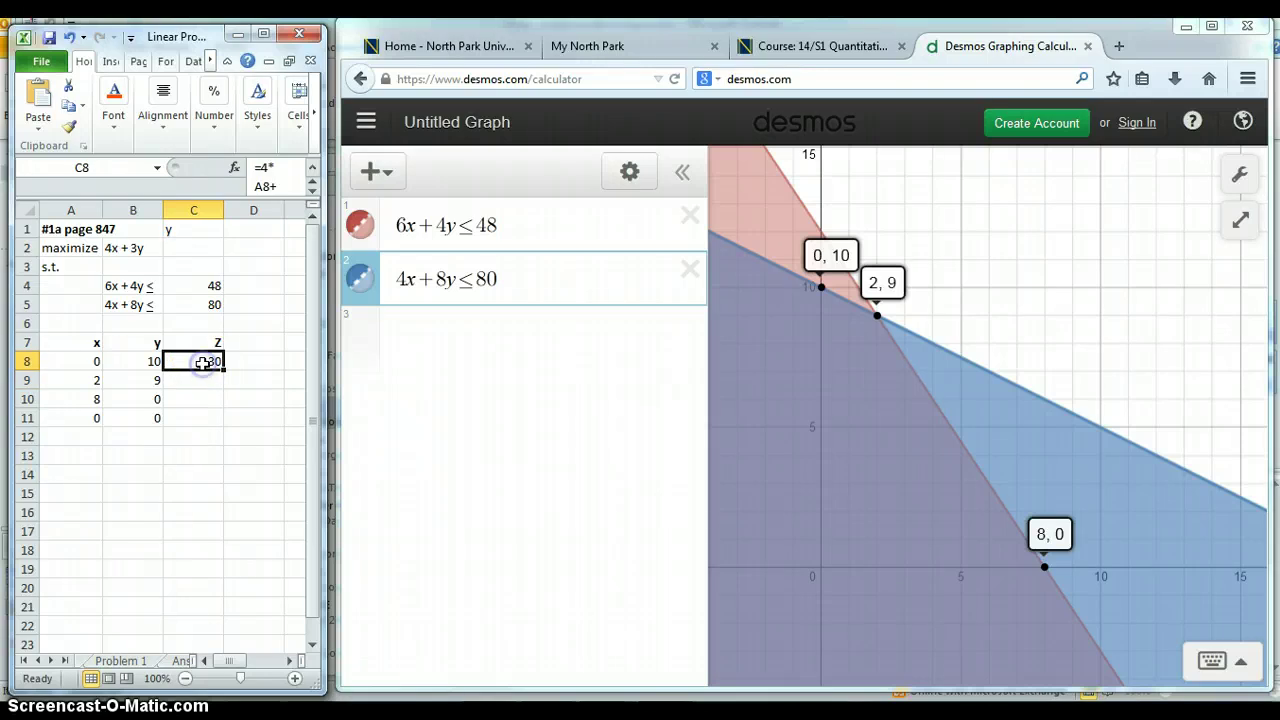
- Fill the Z formula down to C11 and select the maximum row (2, 9, 35)
{"action": "left_click_drag", "start_coordinate": [221, 369], "coordinate": [217, 420]}
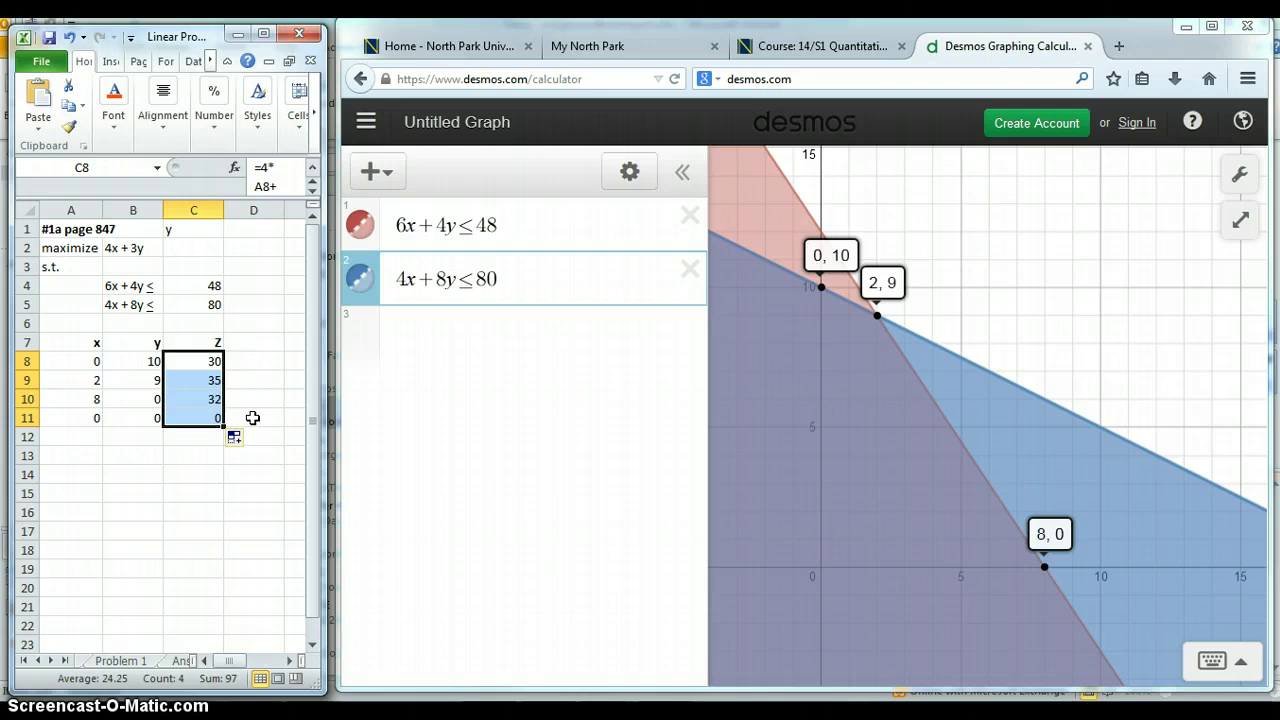
{"action": "left_click_drag", "start_coordinate": [85, 380], "coordinate": [187, 379]}
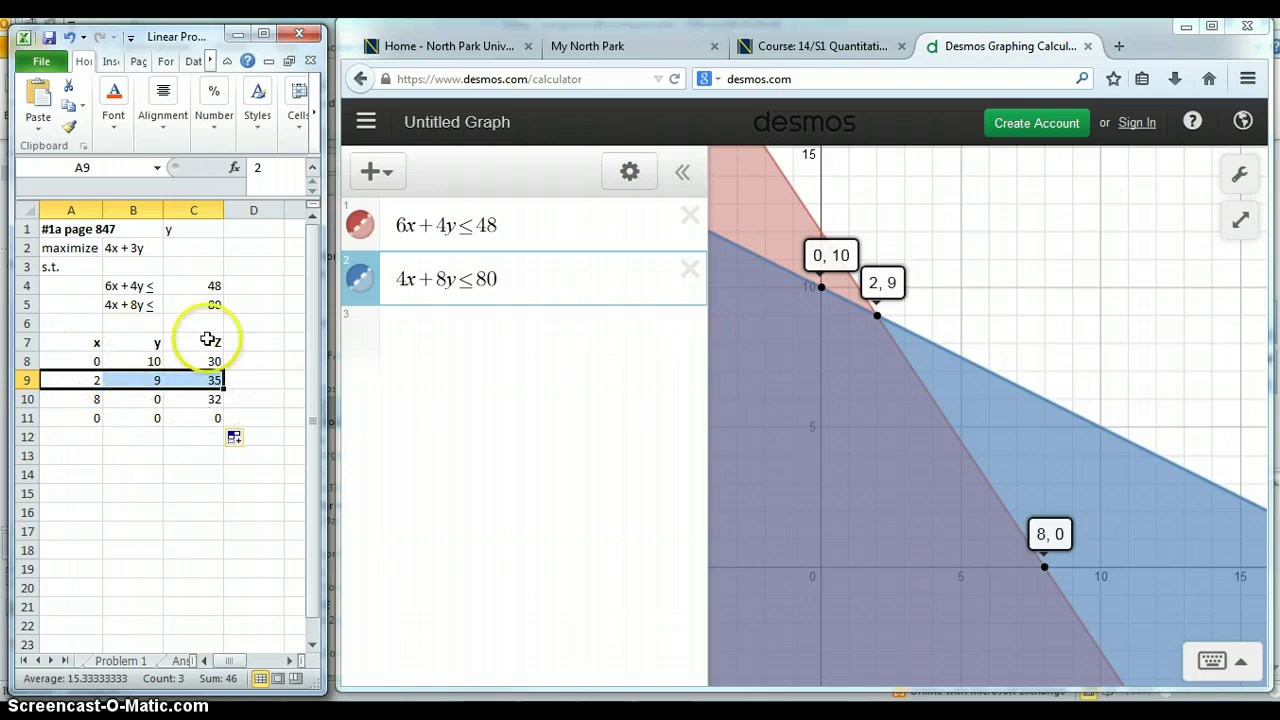
- Enter '= z' in C2, fixing the #NAME? error, so row 2 reads maximize 4x + 3y = z
{"action": "left_click", "coordinate": [130, 247]}
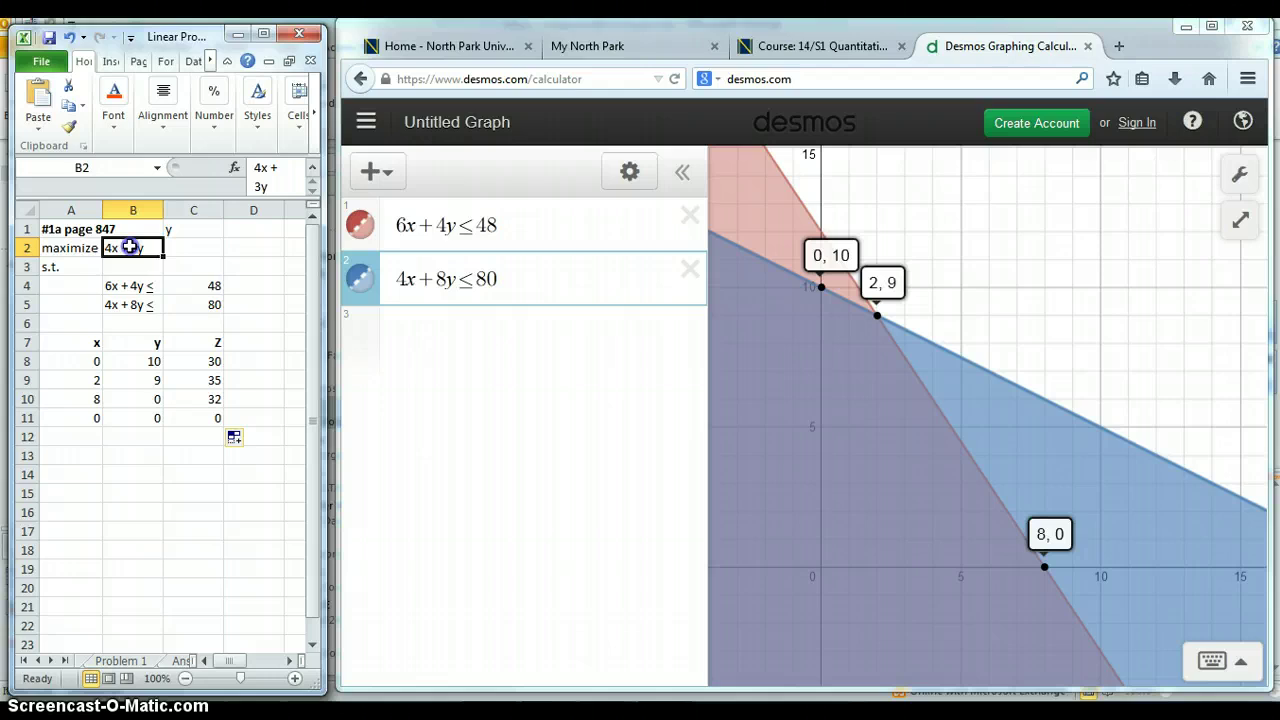
{"action": "left_click", "coordinate": [184, 249]}
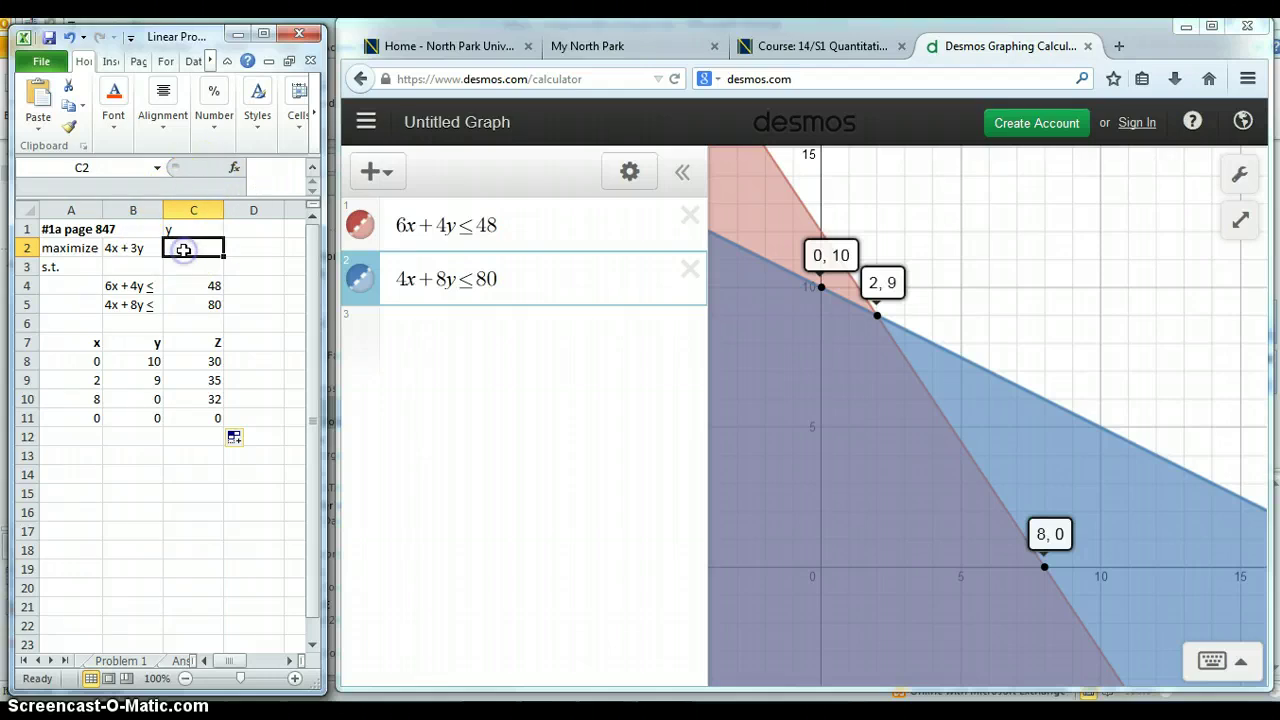
{"action": "type", "text": "= "}
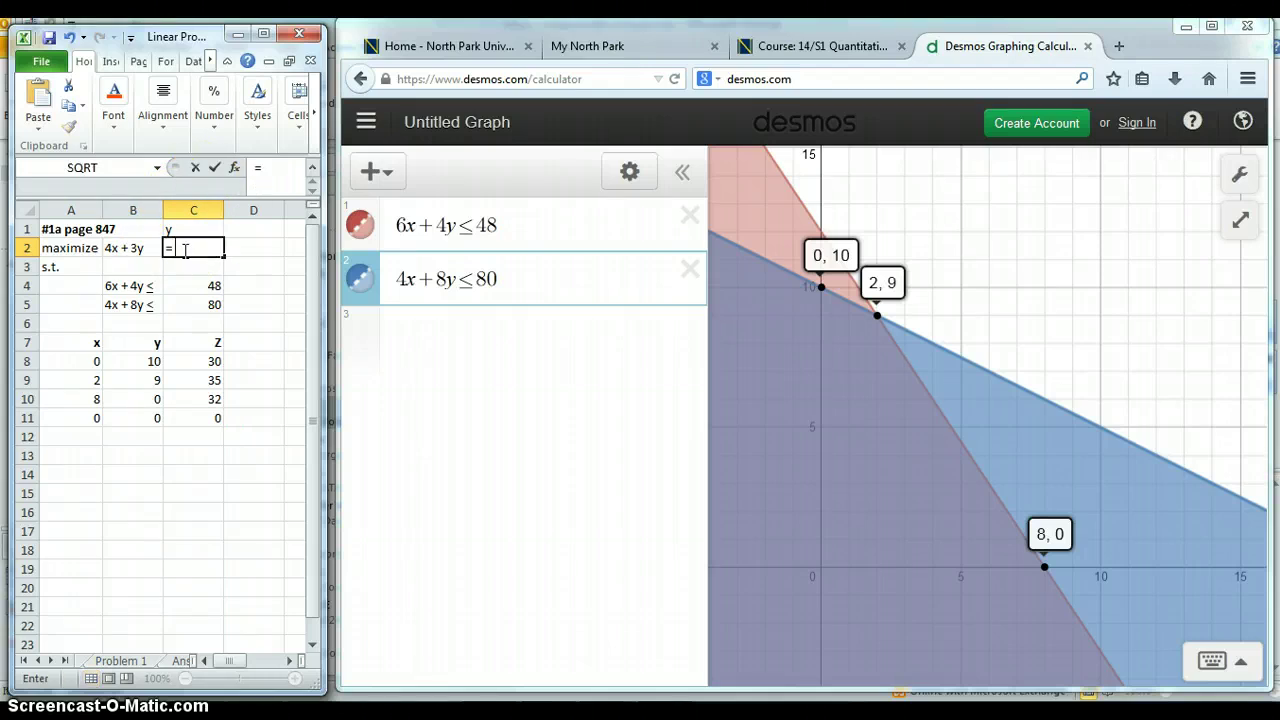
{"action": "type", "text": "z"}
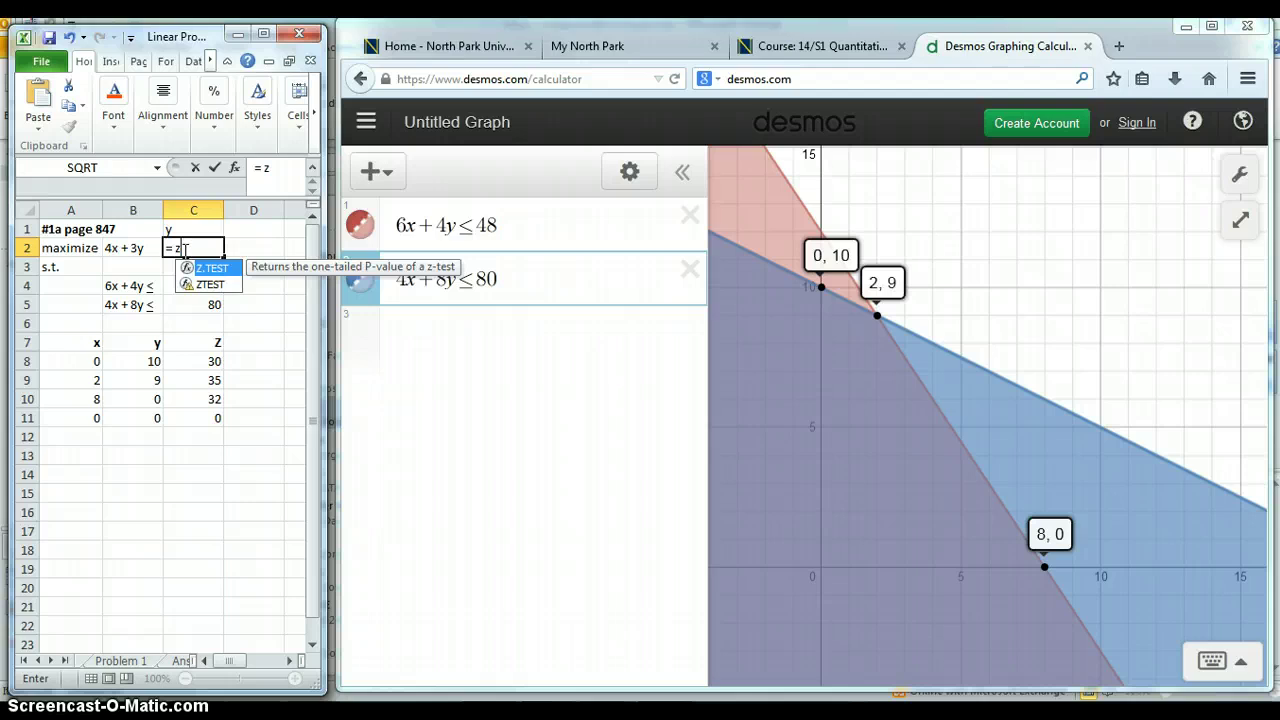
{"action": "left_click", "coordinate": [133, 436]}
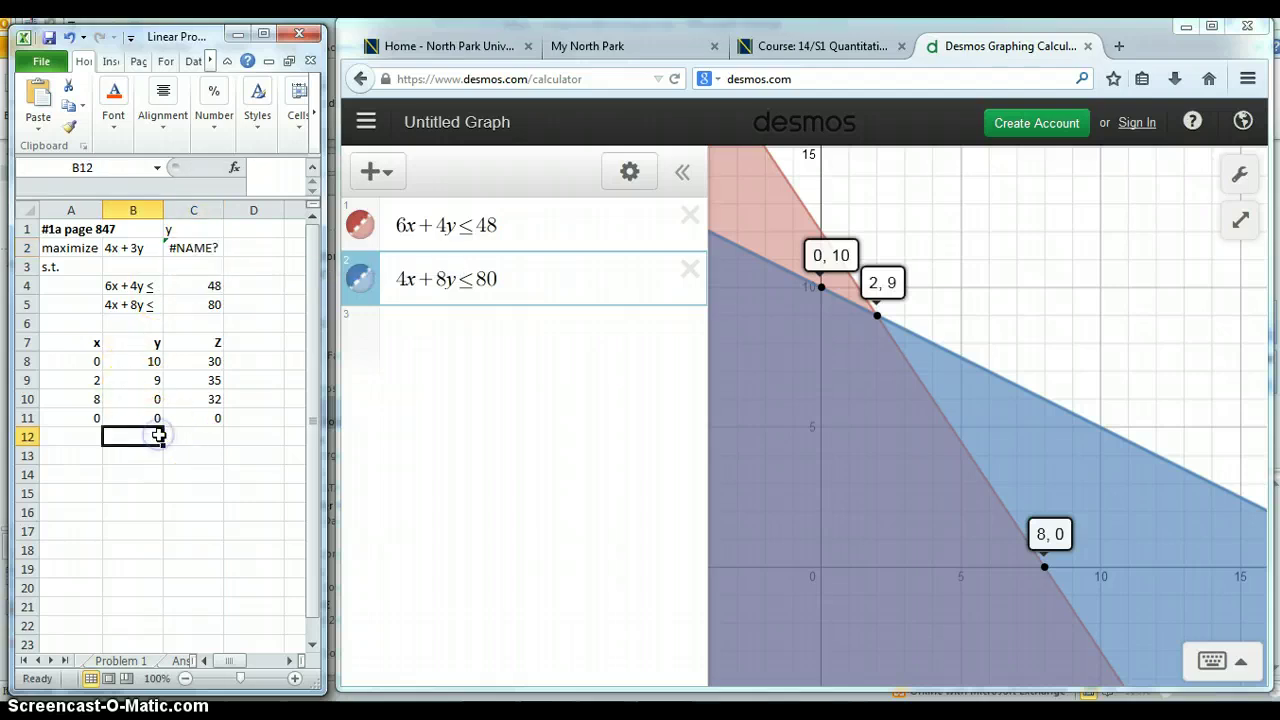
{"action": "left_click", "coordinate": [198, 245]}
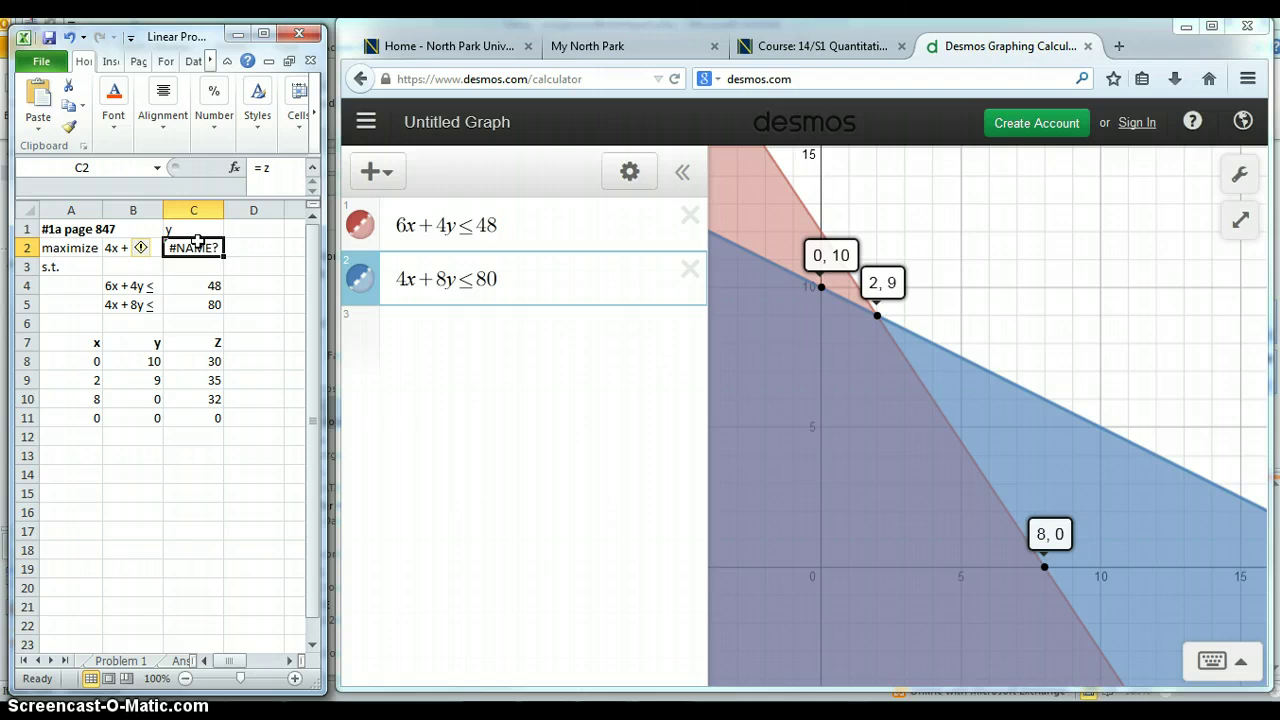
{"action": "key", "text": "BackSpace"}
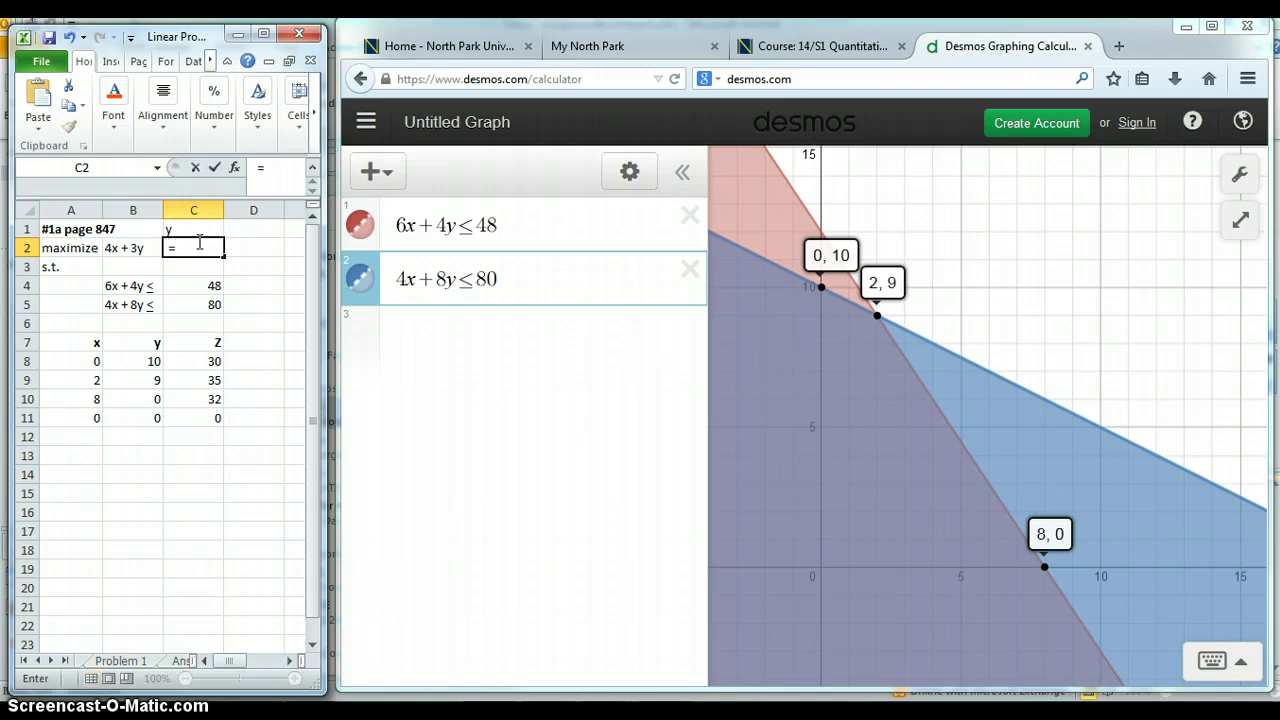
{"action": "type", "text": "z"}
{"action": "key", "text": "Return"}
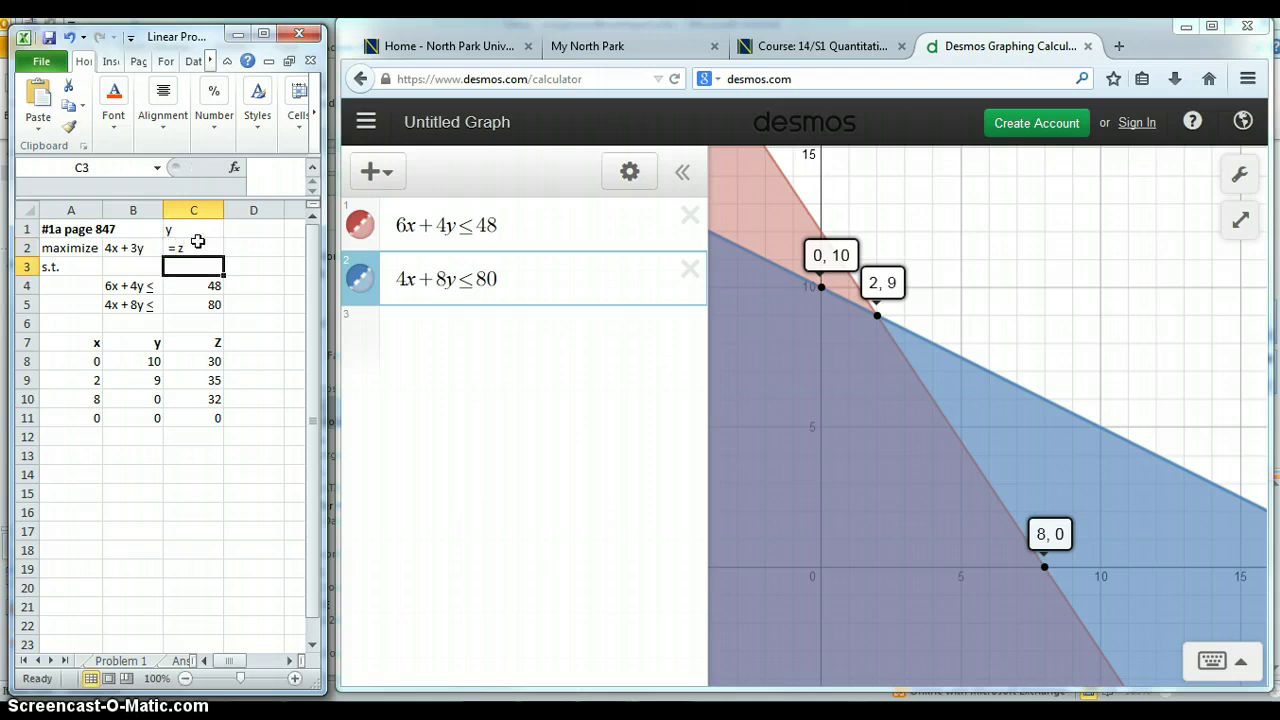
{"action": "left_click", "coordinate": [215, 364]}
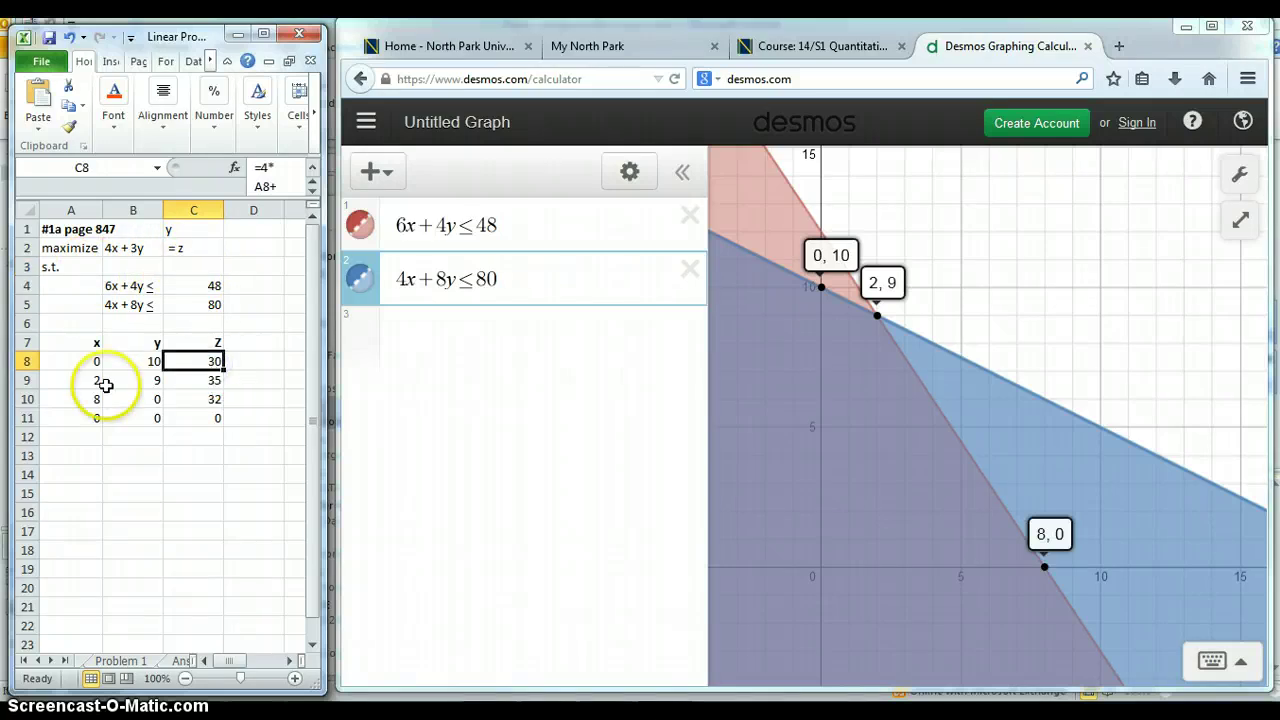
- Maximize the Excel window and fill the row (2, 9, 35) yellow
{"action": "left_click_drag", "start_coordinate": [90, 380], "coordinate": [192, 380]}
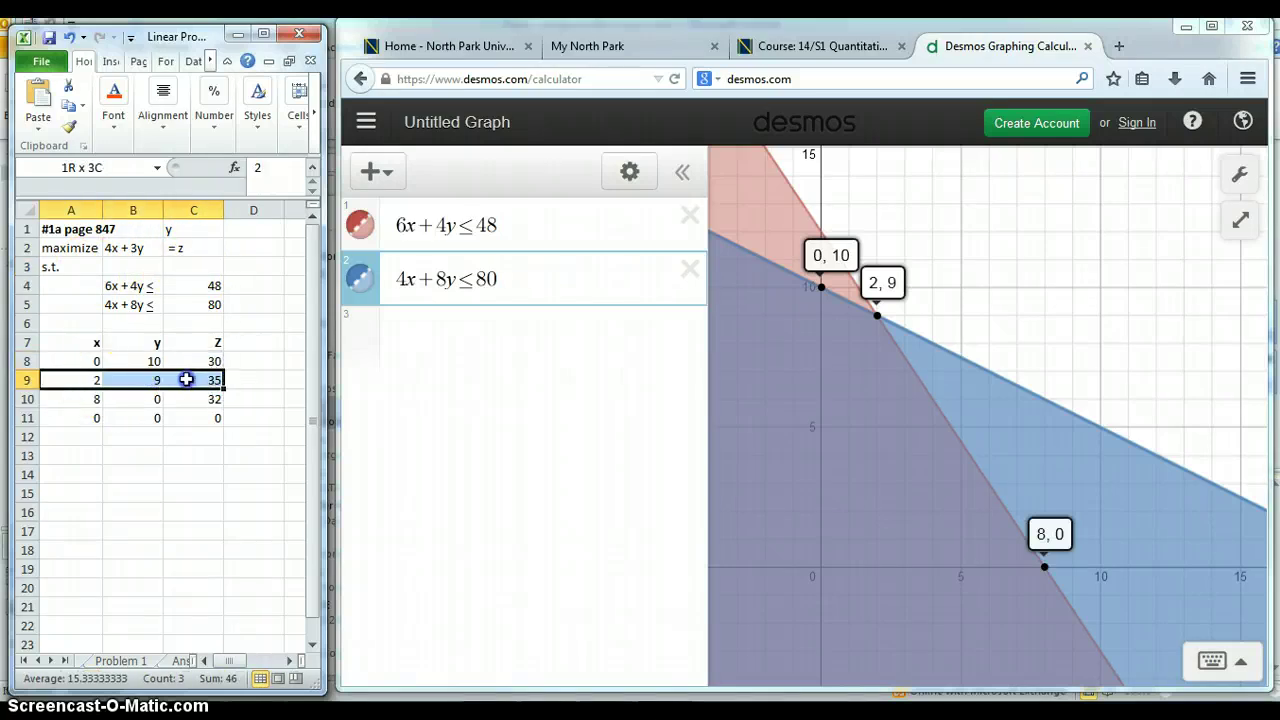
{"action": "left_click", "coordinate": [263, 34]}
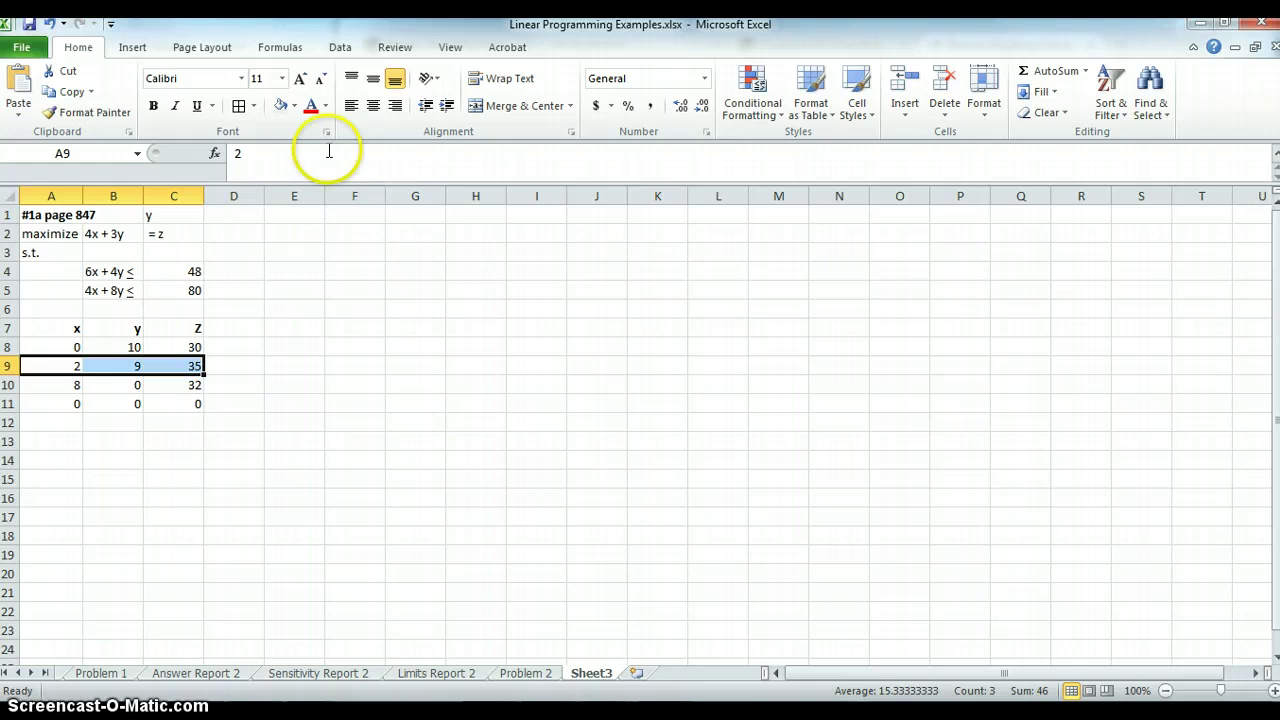
{"action": "left_click", "coordinate": [293, 108]}
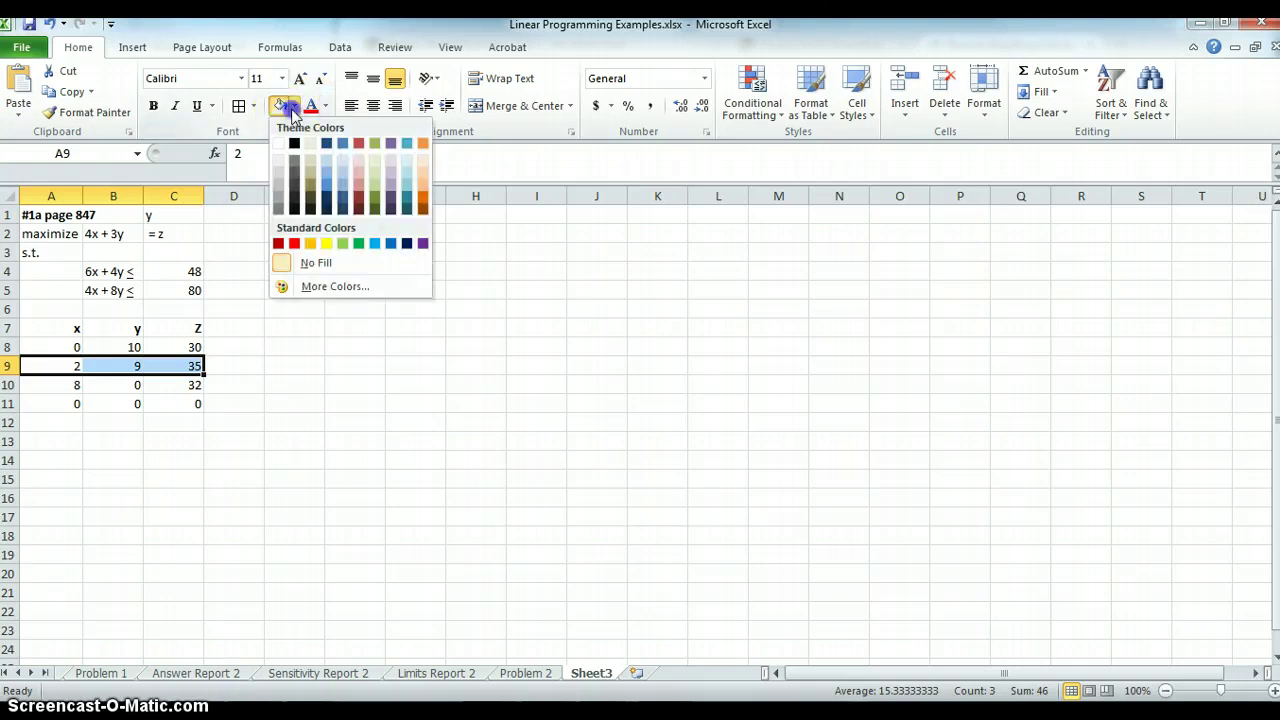
{"action": "left_click", "coordinate": [329, 243]}
{"action": "left_click", "coordinate": [316, 379]}
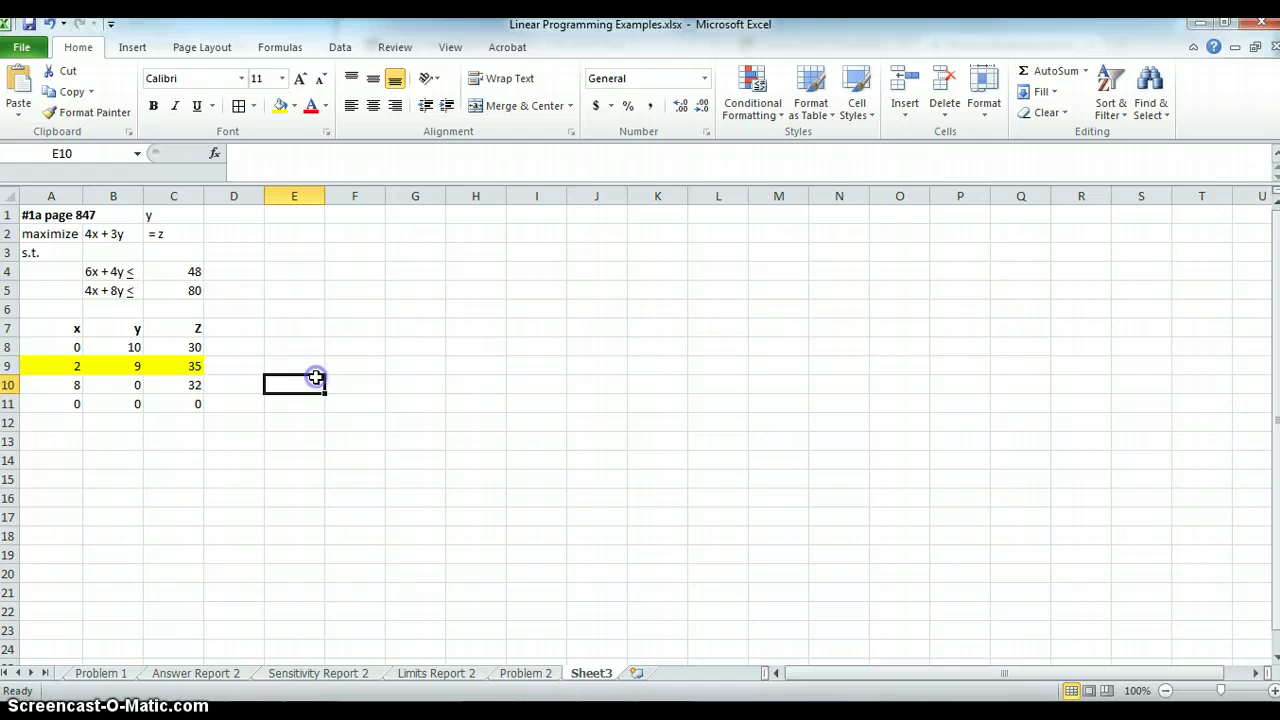